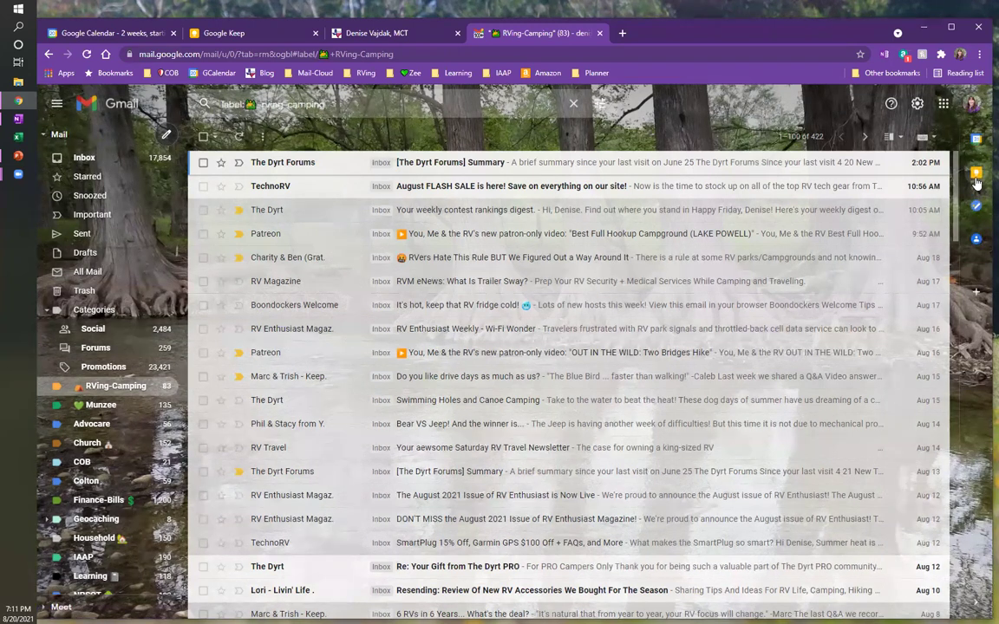
Open the Keep side panel and the Recreation.gov reservation confirmation email
left_click(976, 176)
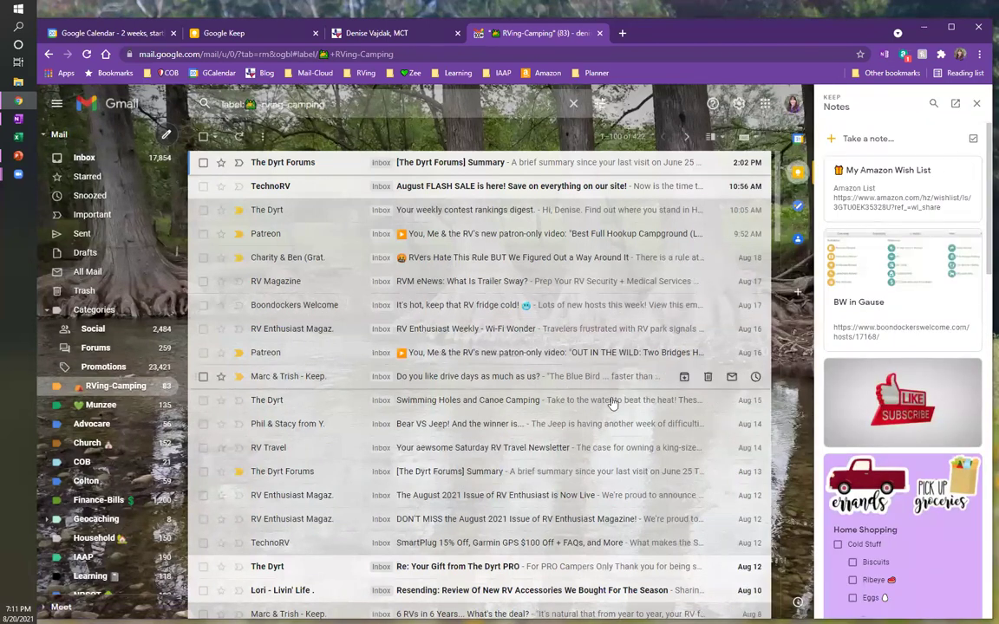
scroll(571, 488, "down", 1)
scroll(571, 488, "down", 10)
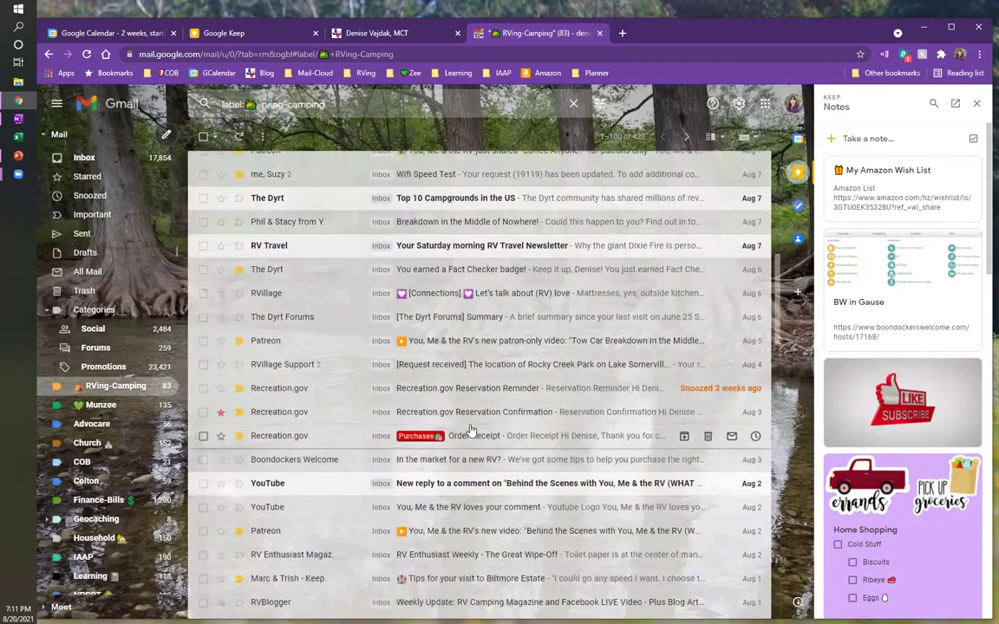
left_click(473, 413)
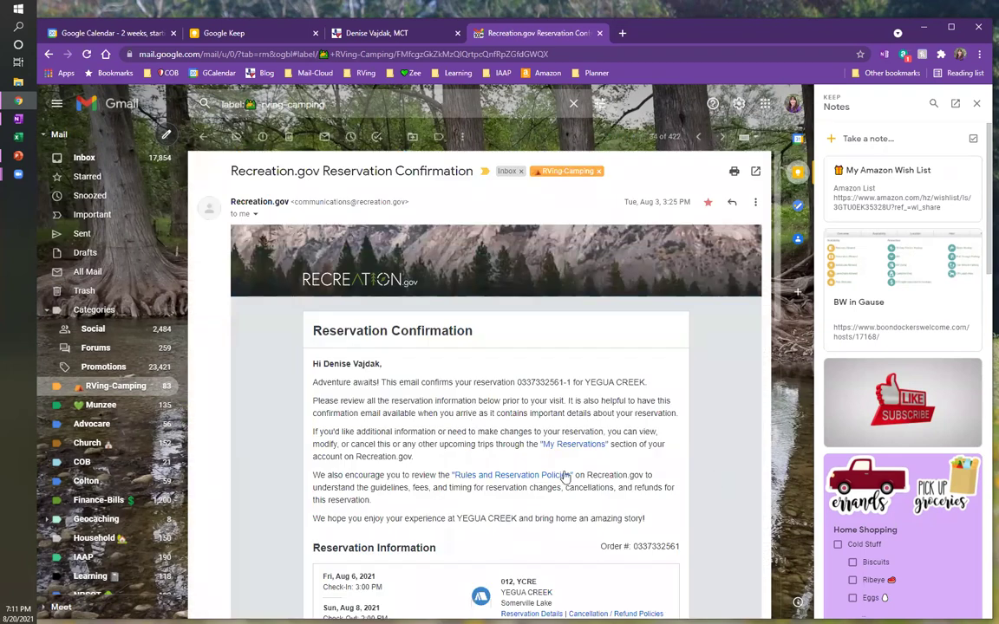
Copy the Reservation Information text, from the dates through Somerville Lake
scroll(564, 477, "down", 2)
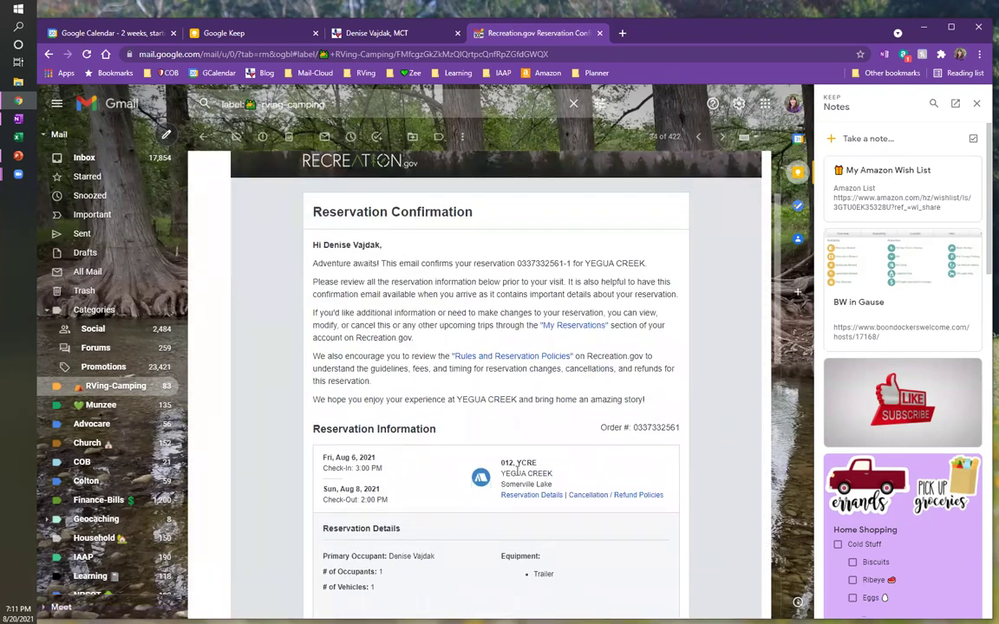
scroll(519, 469, "down", 1)
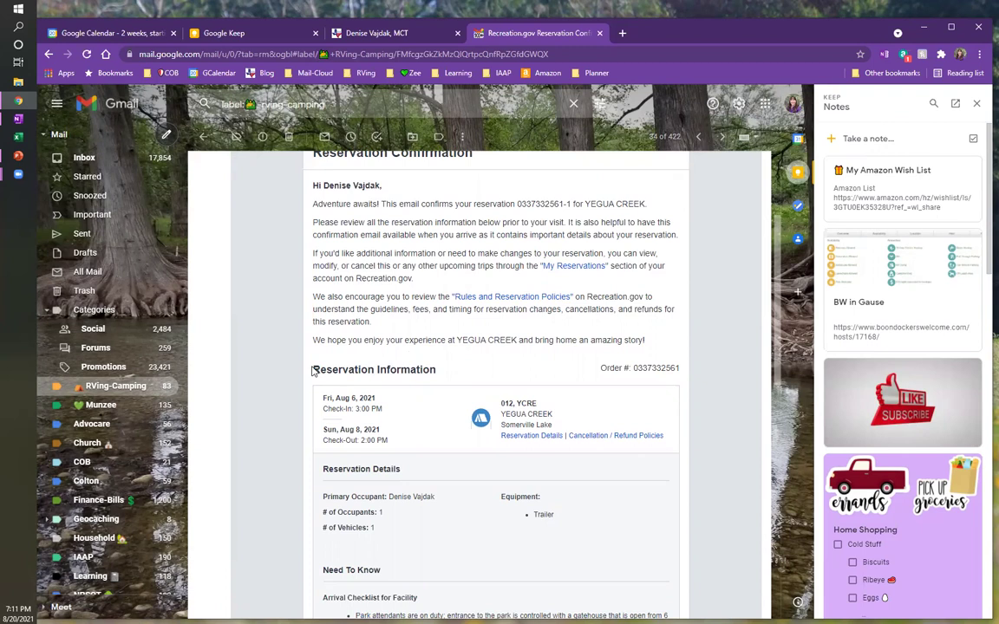
left_click_drag(312, 369, 562, 427)
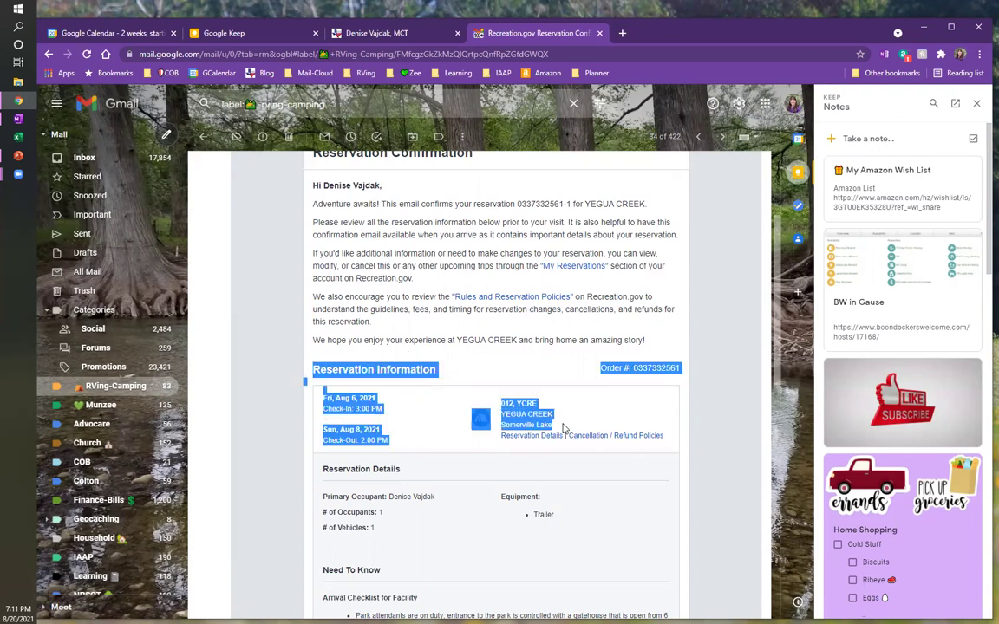
right_click(395, 370)
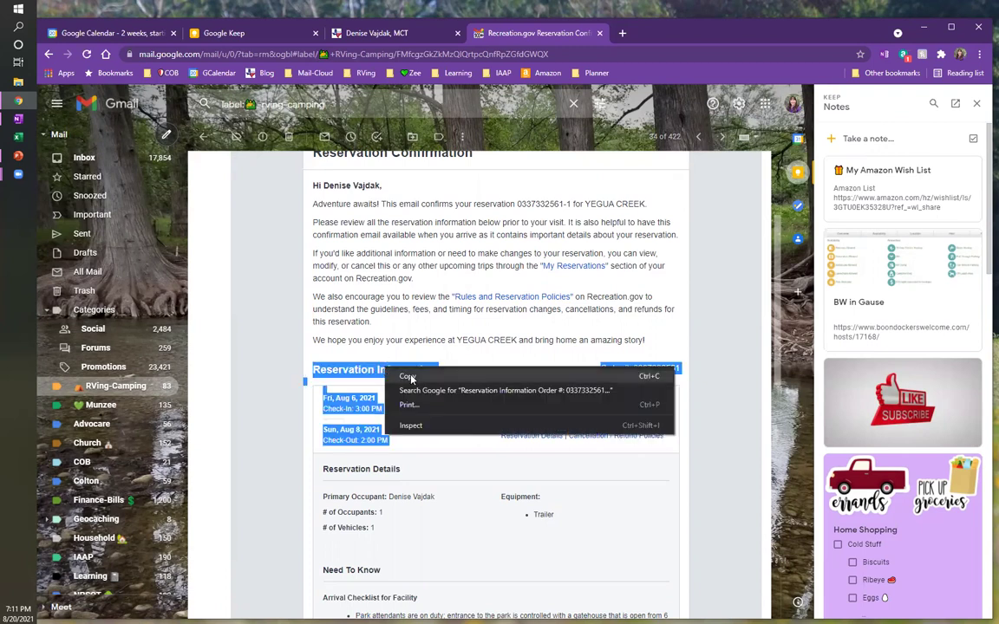
left_click(647, 379)
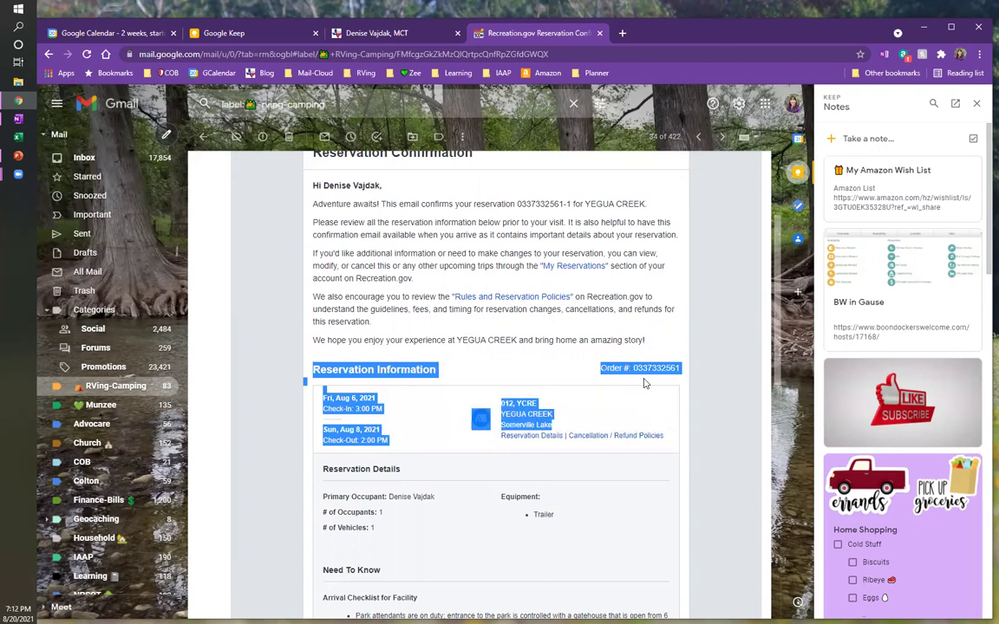
Start a Keep note linked to the email and paste the reservation details into it
left_click(883, 142)
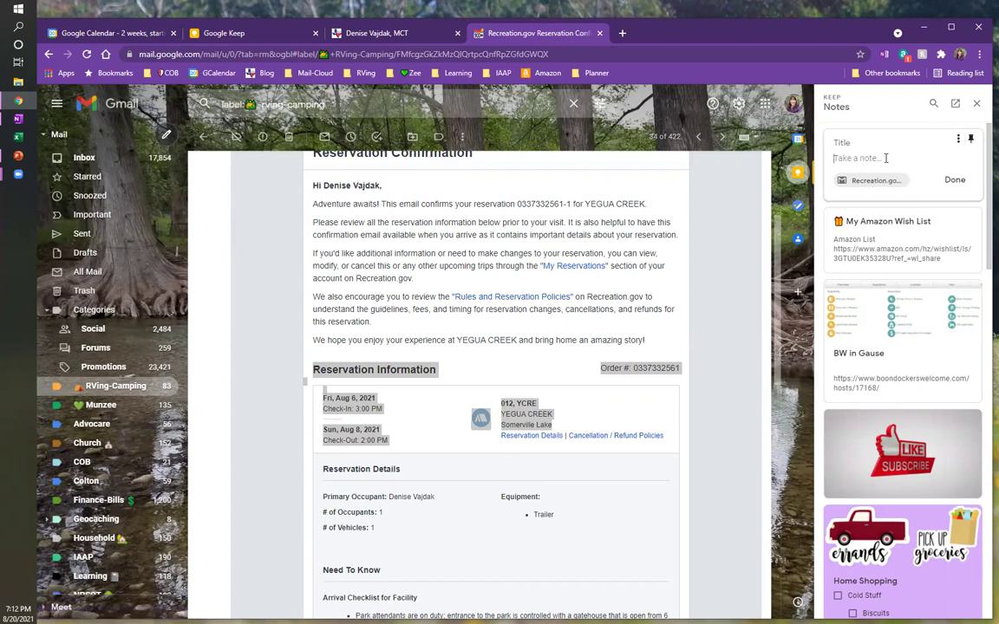
key("ctrl+v")
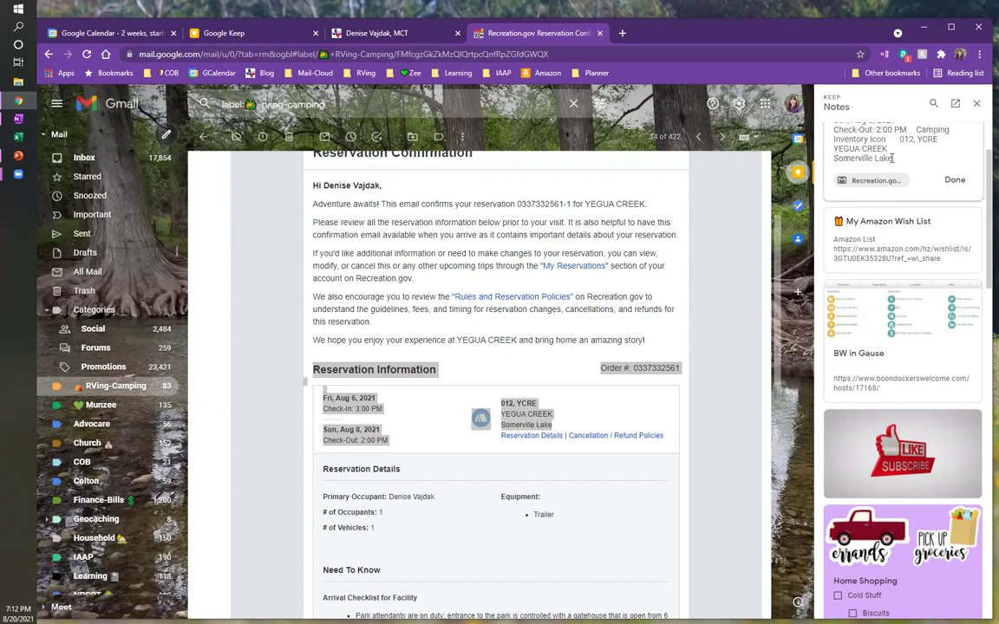
scroll(902, 200, "up", 2)
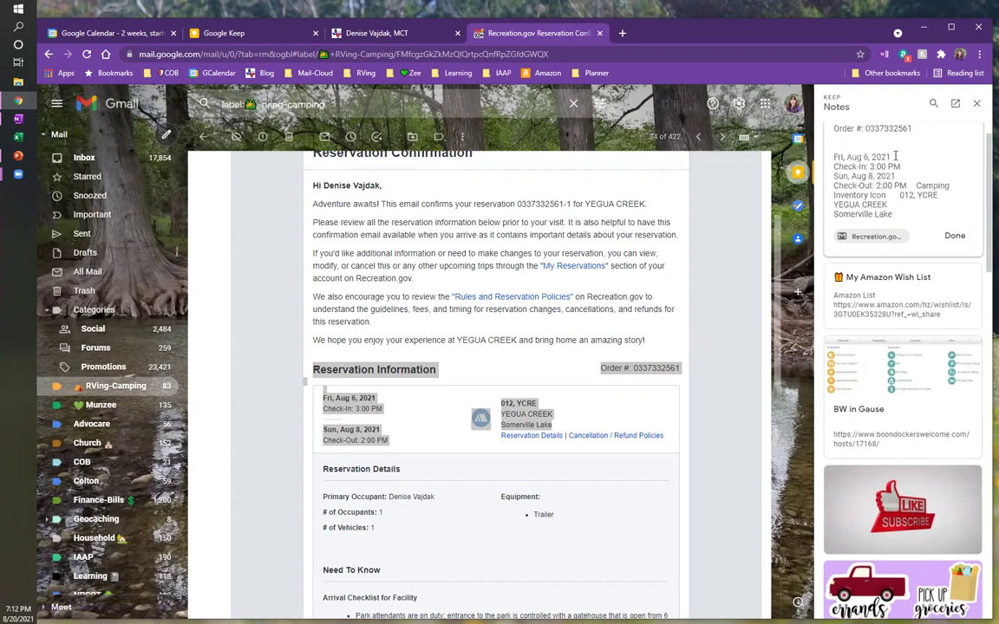
scroll(876, 174, "up", 1)
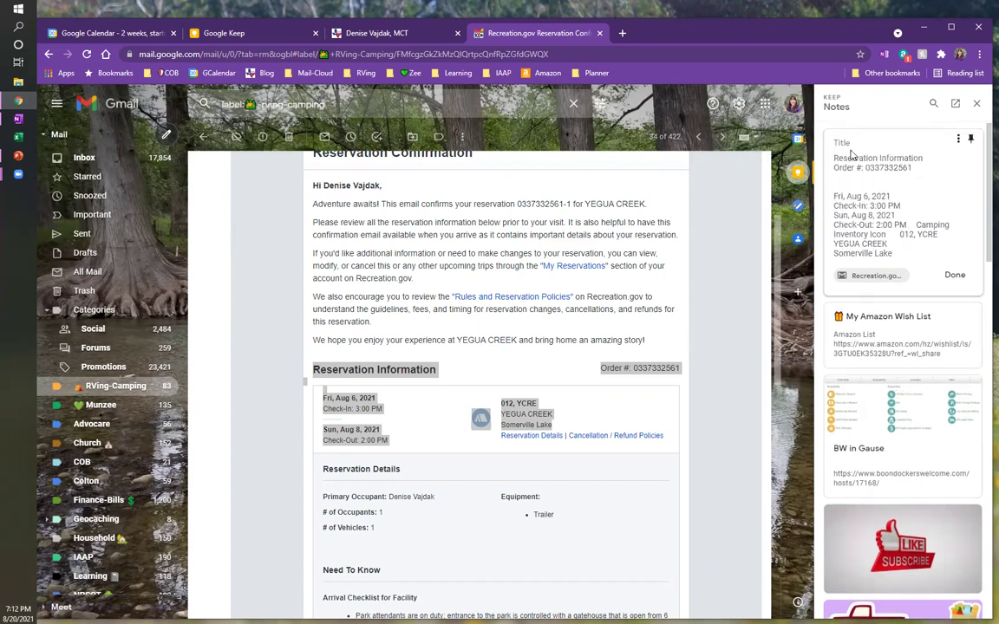
Title the note YCRE plus the copied order number and Site 12, then save it
left_click(844, 144)
type("YCRE")
left_click_drag(866, 167, 912, 168)
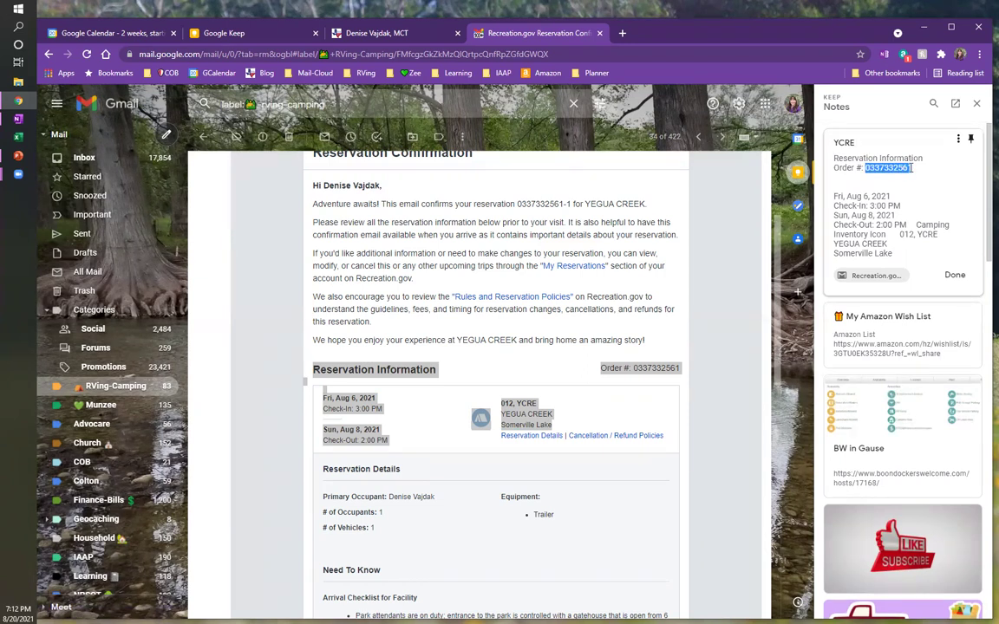
key("ctrl+c")
left_click(871, 142)
key("ctrl+v")
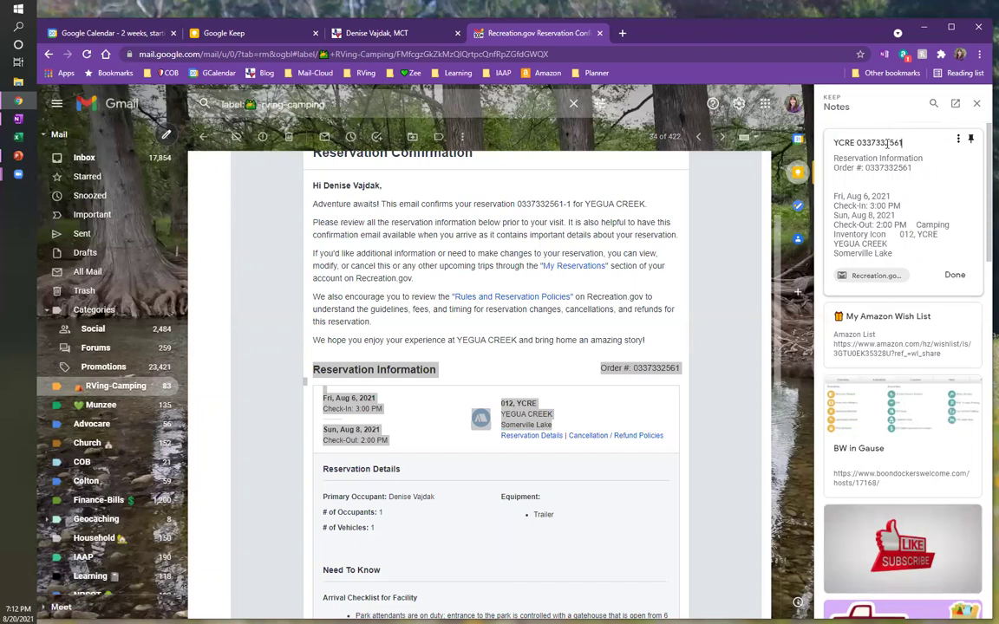
type("Site 12")
left_click(954, 275)
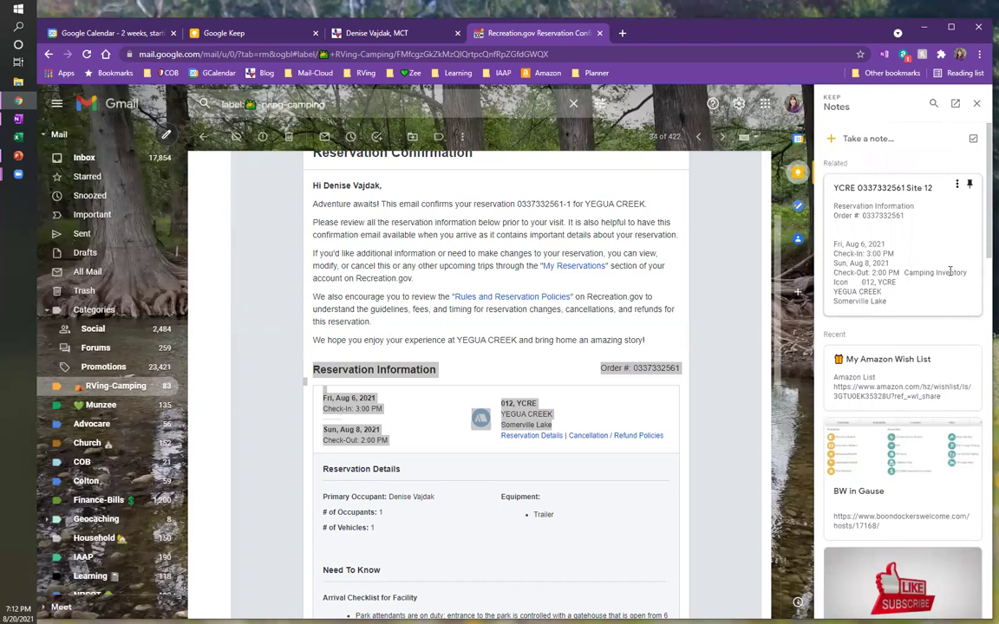
In Google Keep, color the YCRE reservation note yellow and give it the Camping label
left_click(223, 35)
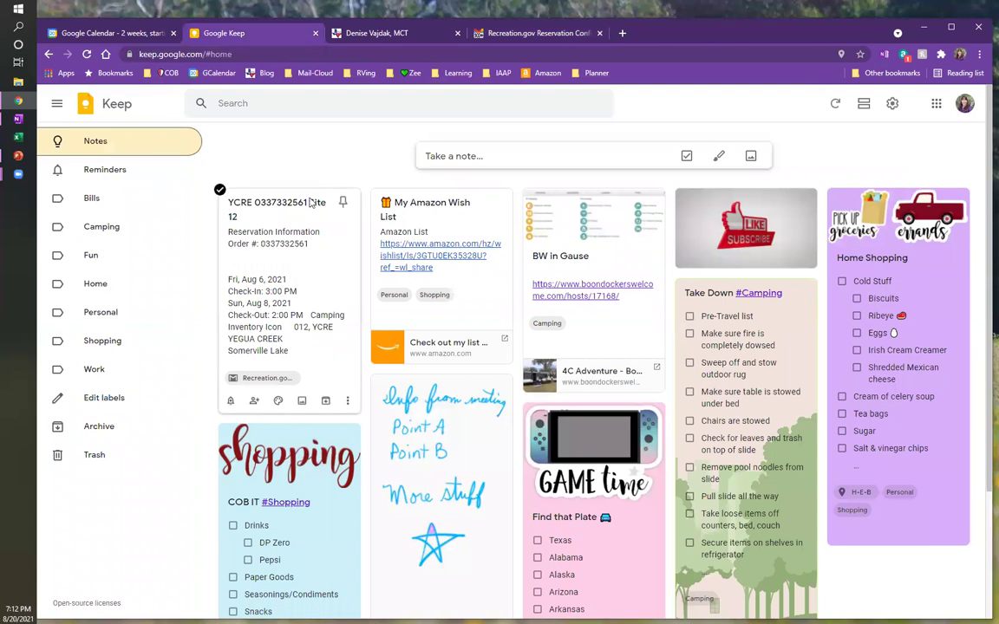
left_click(322, 269)
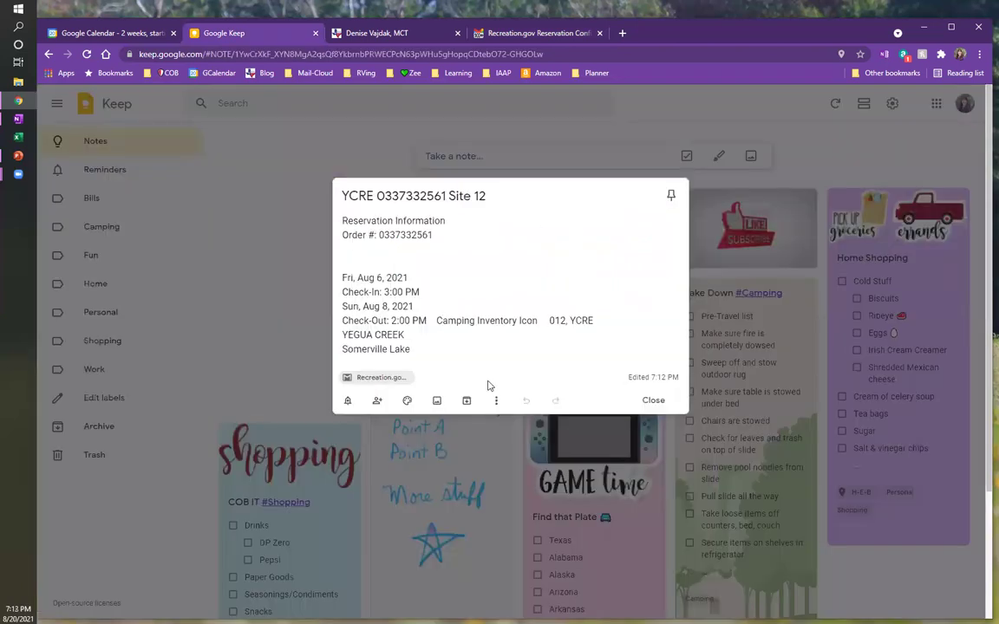
mouse_move(407, 401)
left_click(463, 337)
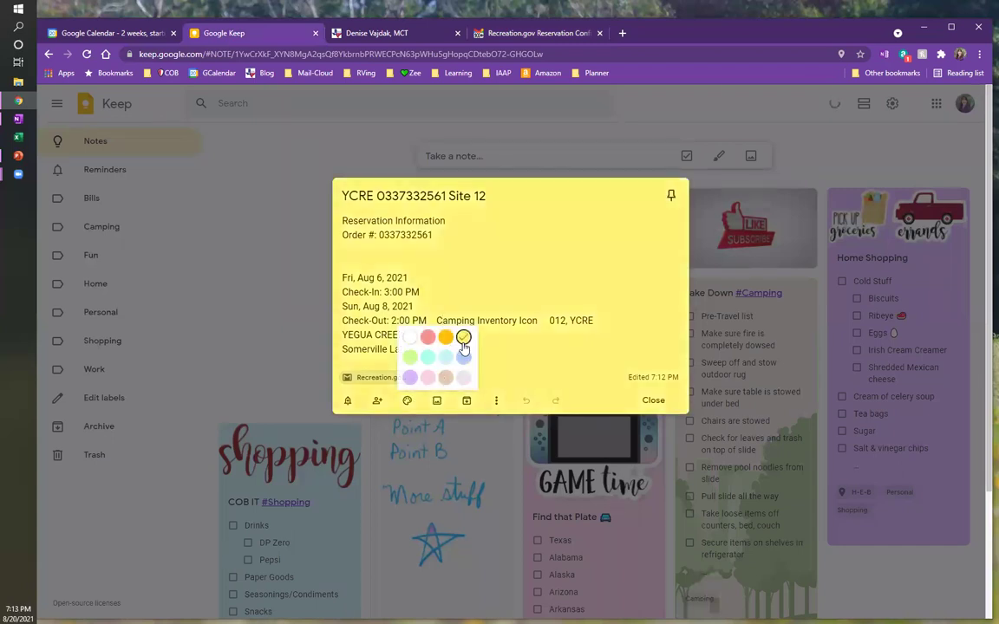
left_click(498, 400)
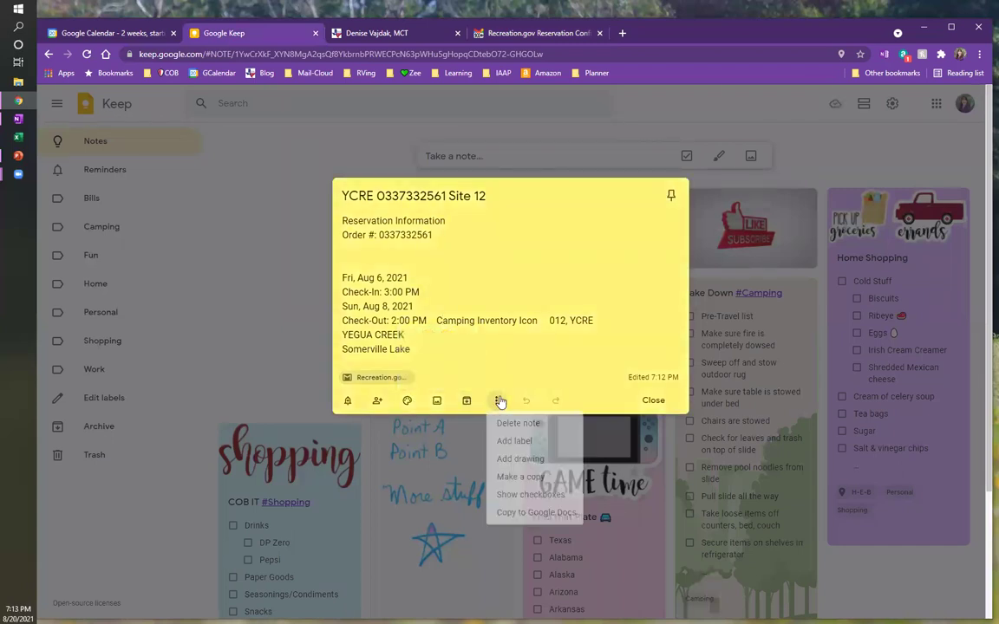
left_click(522, 442)
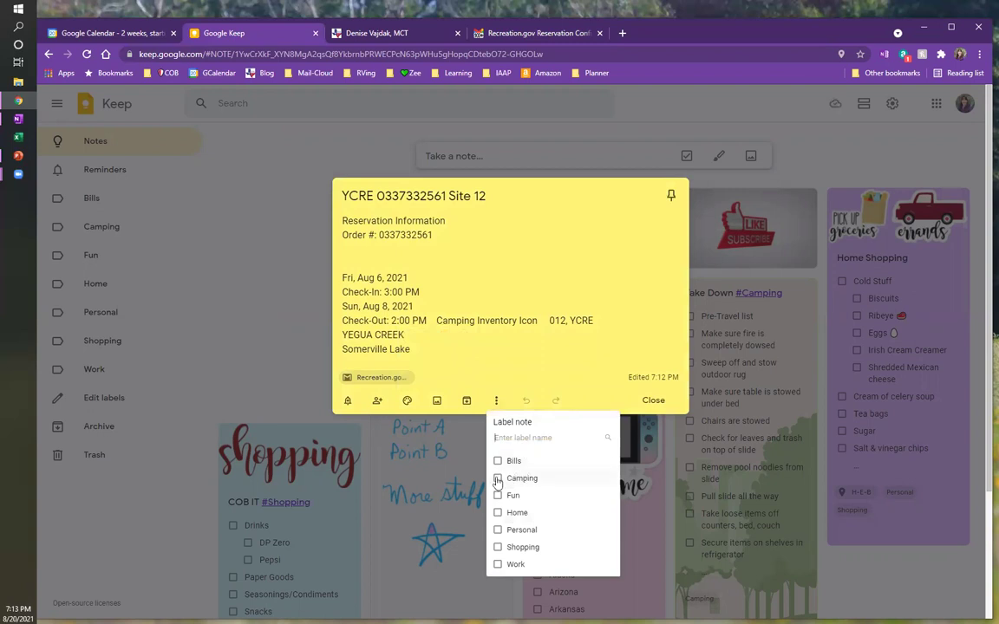
left_click(498, 478)
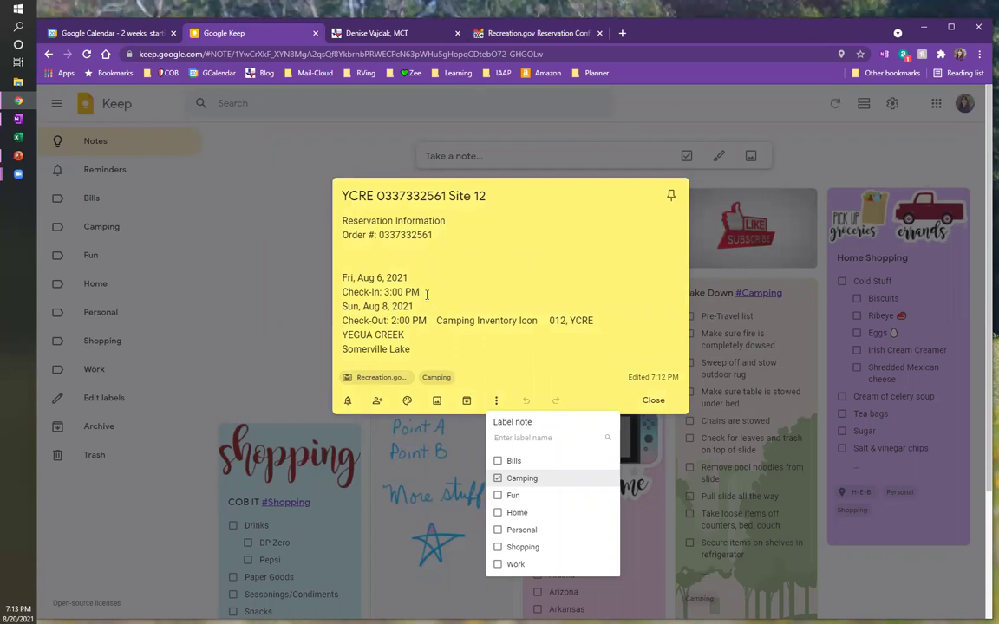
Add line breaks after Check-In: 3:00 PM and before the site details, and delete 'Camping Inventory Icon'
left_click(426, 295)
key("Return")
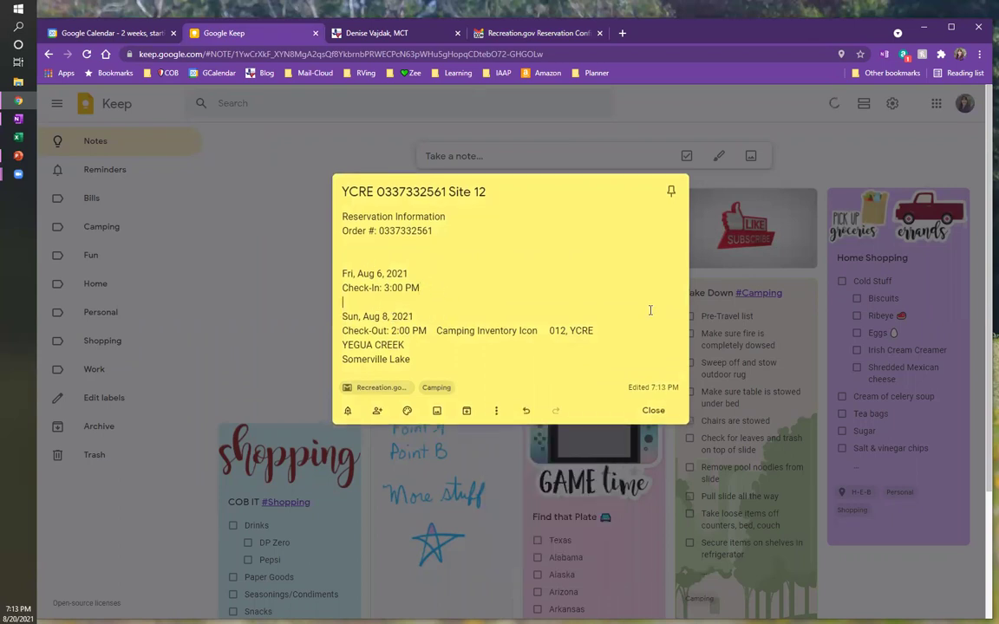
left_click(436, 330)
key("Return")
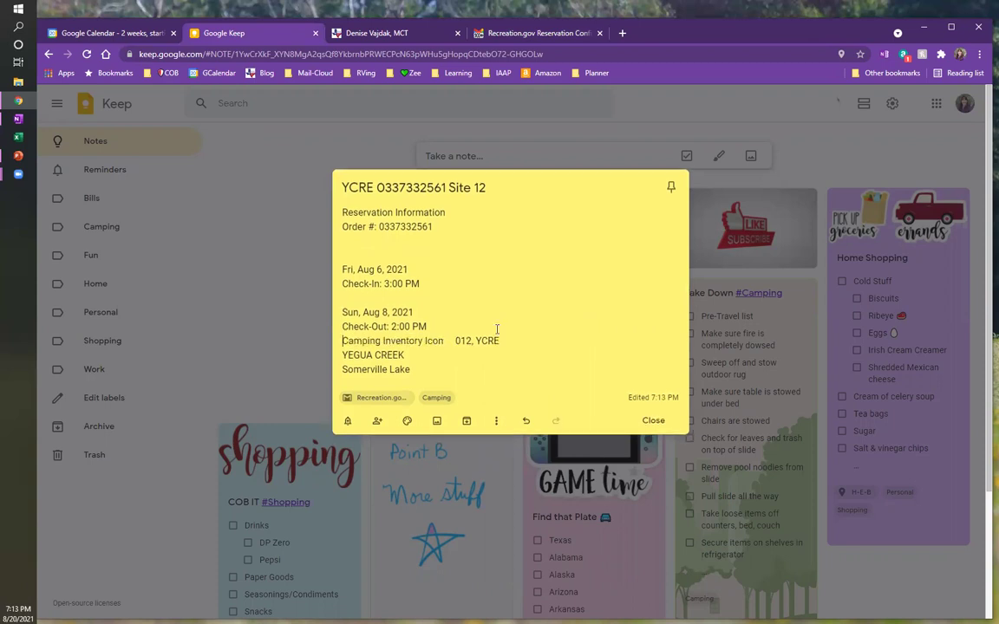
left_click_drag(453, 341, 332, 340)
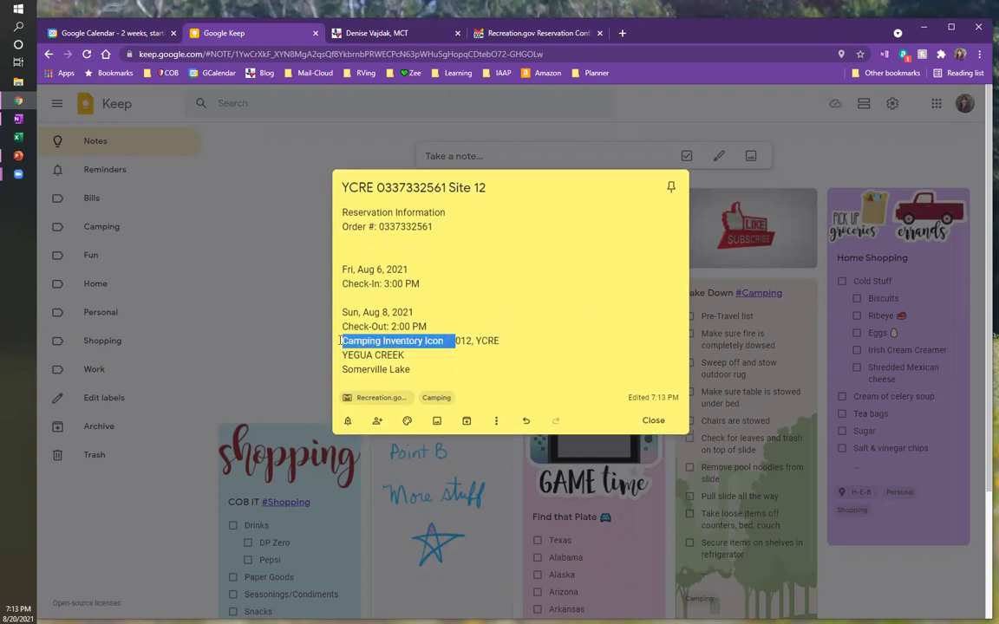
key("BackSpace")
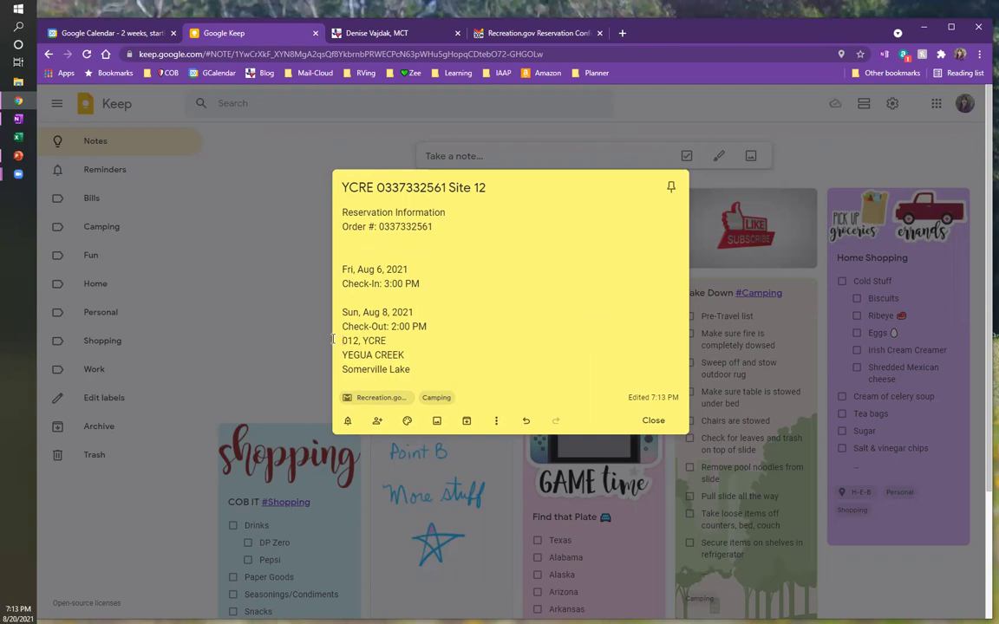
key("BackSpace")
key("Return")
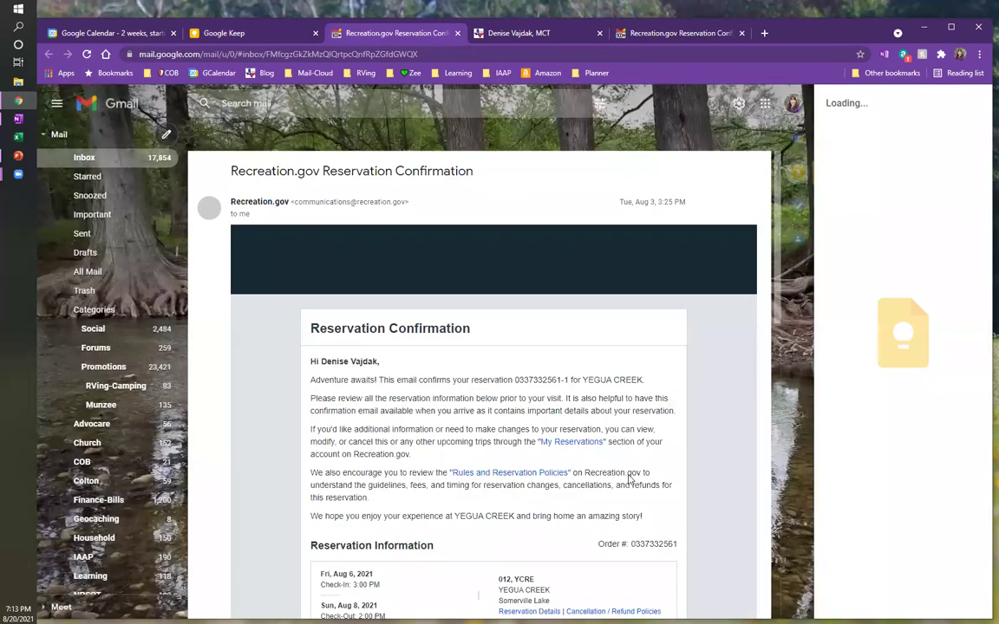
Check the YCRE note listed in Gmail's Keep panel, then return to the Google Keep tab with it open
scroll(527, 432, "down", 1)
scroll(528, 432, "down", 5)
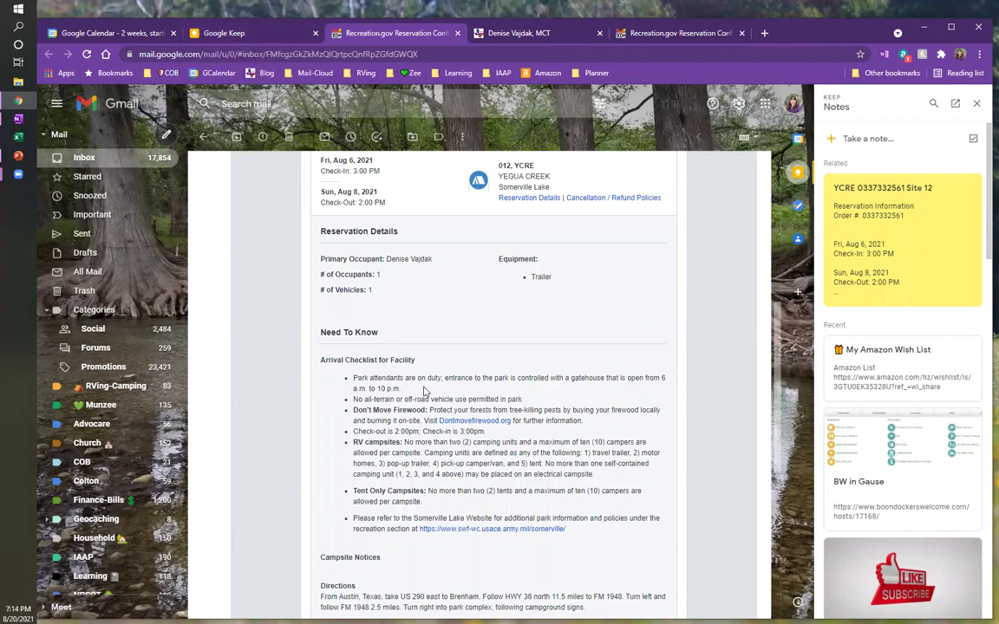
scroll(403, 389, "down", 2)
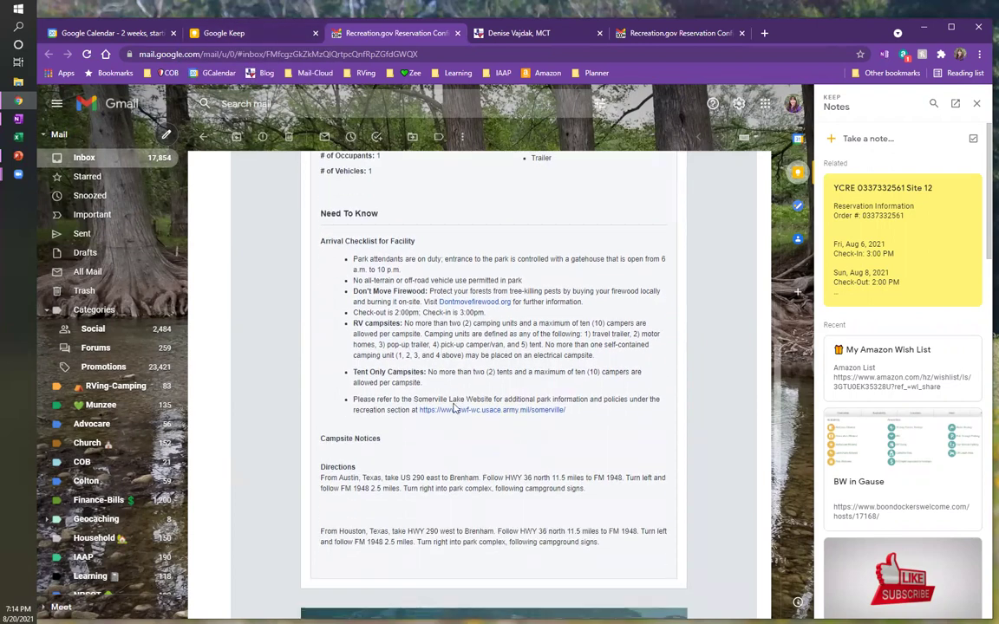
scroll(454, 408, "up", 2)
scroll(454, 408, "up", 1)
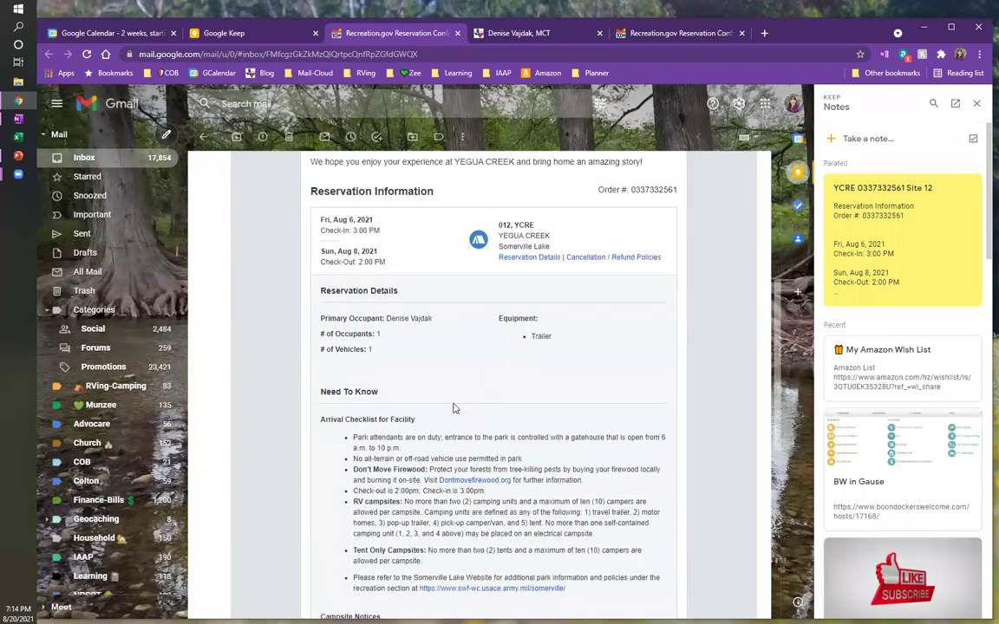
key("ctrl+shift+Tab")
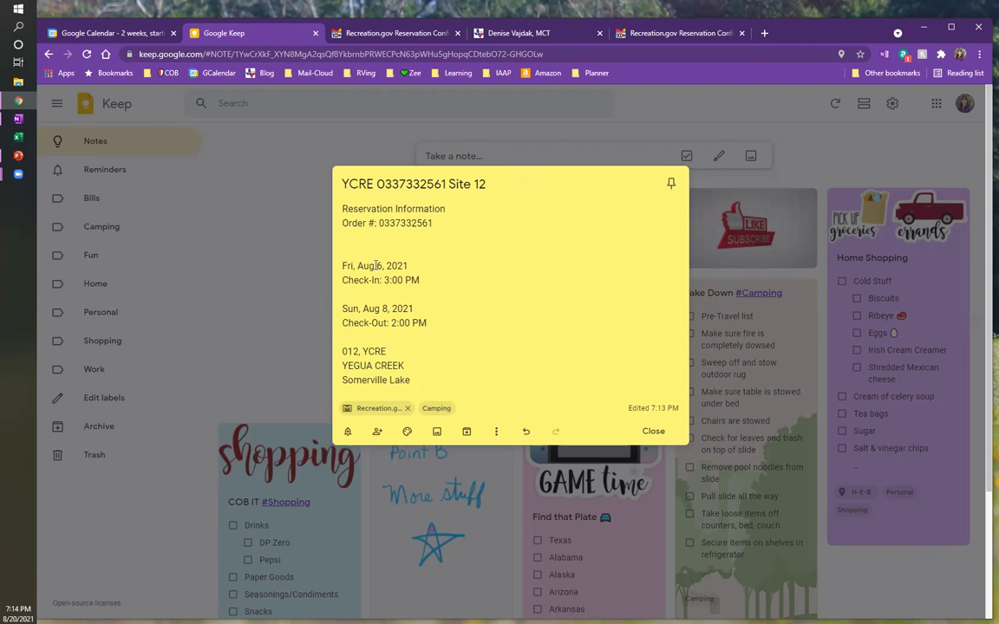
Give the YCRE note an Aug 27, 4:30 PM reminder, close it, and view Google Calendar
left_click(348, 432)
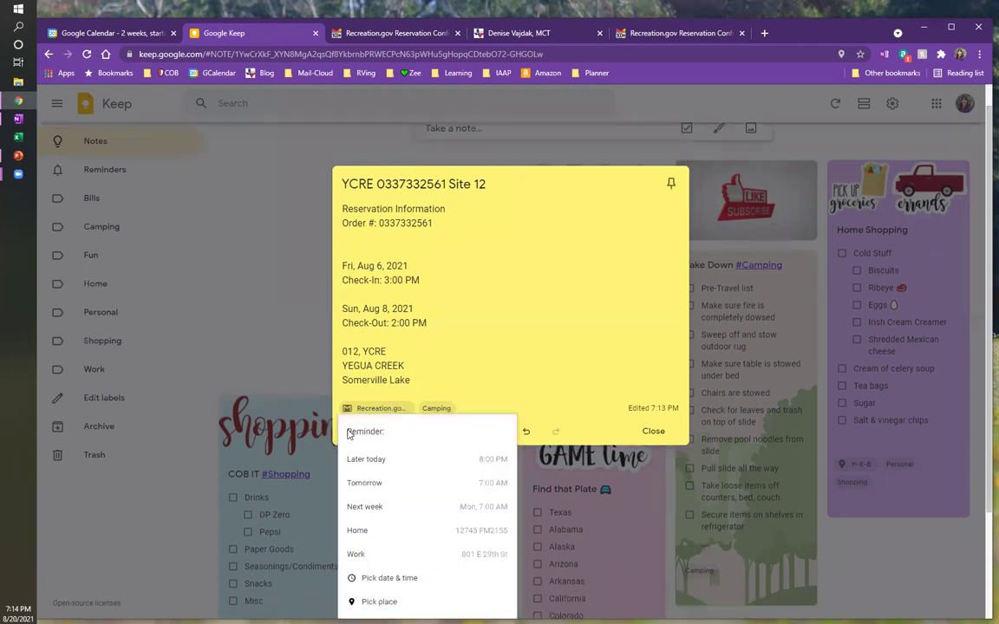
left_click(394, 581)
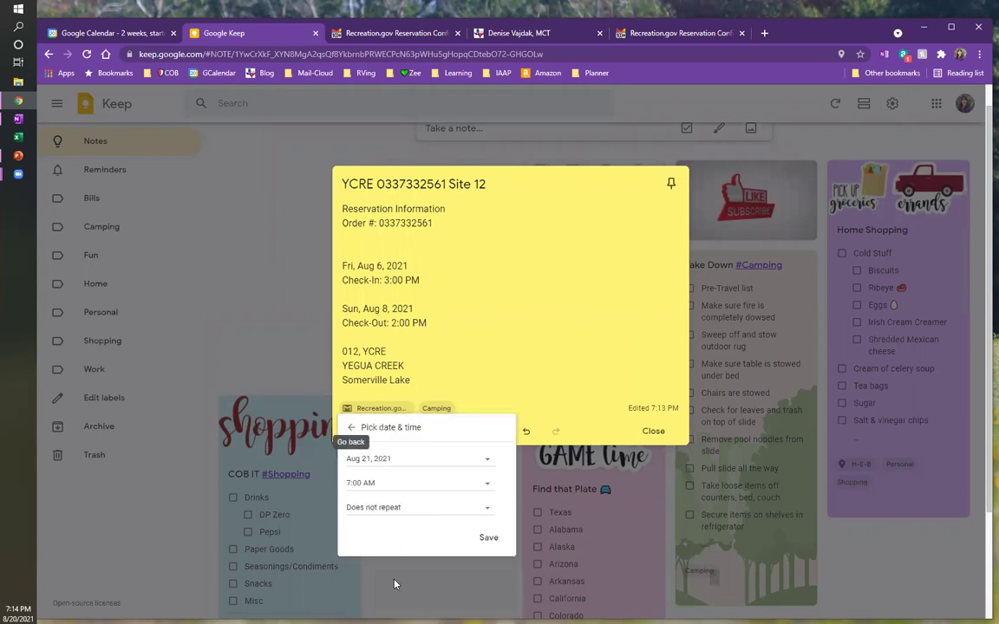
left_click(397, 464)
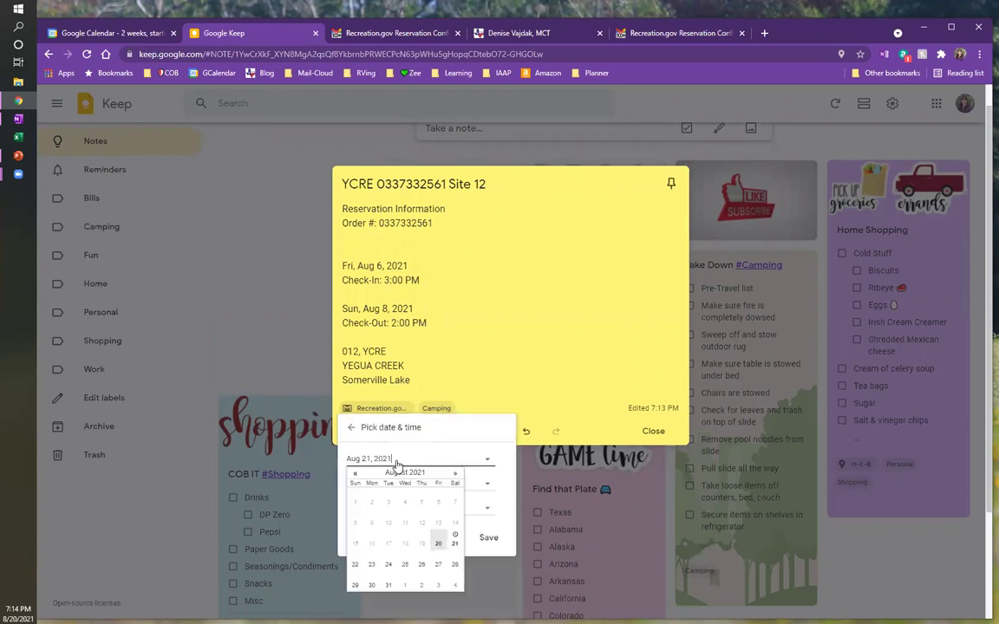
left_click(438, 565)
left_click(382, 483)
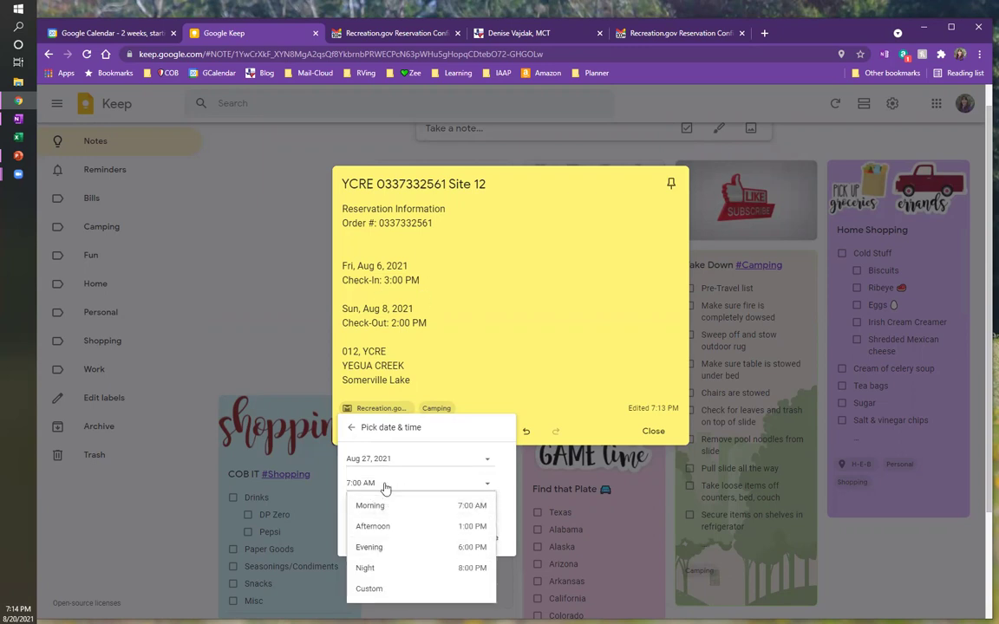
left_click_drag(383, 484, 330, 481)
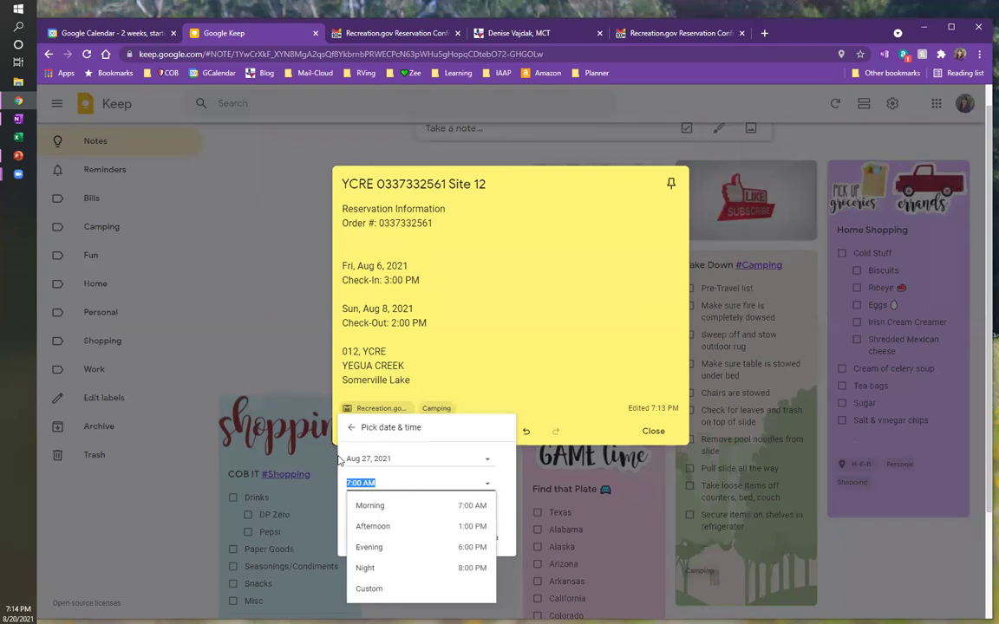
type("4:30 pm")
key("Return")
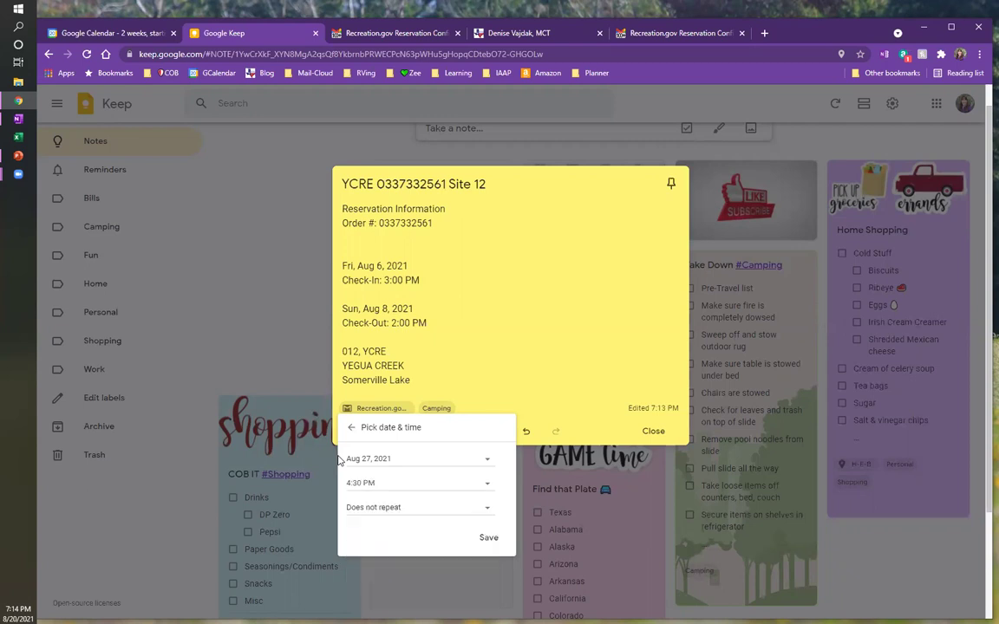
left_click(491, 539)
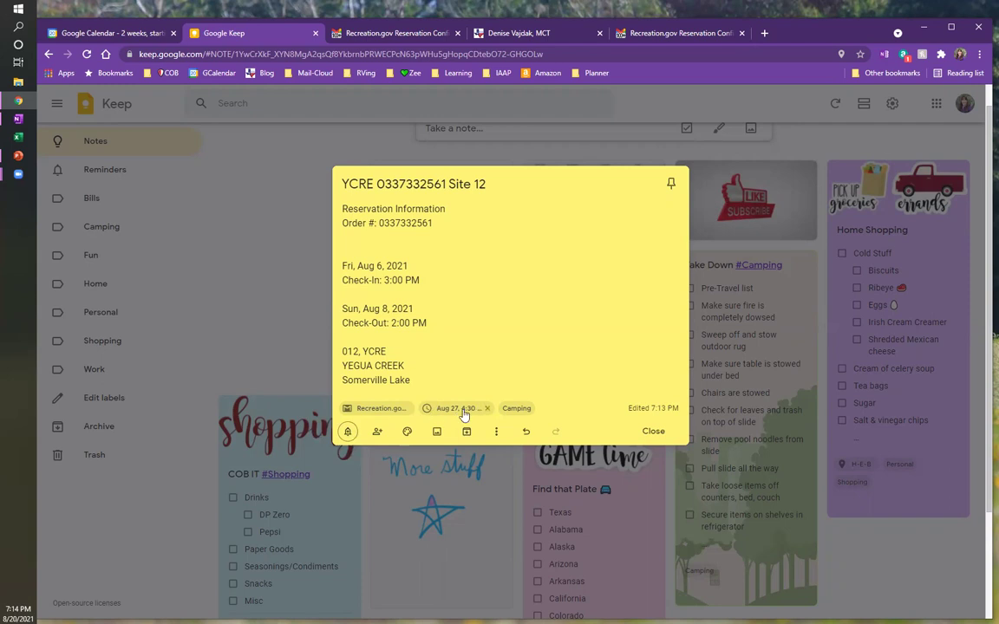
left_click(645, 432)
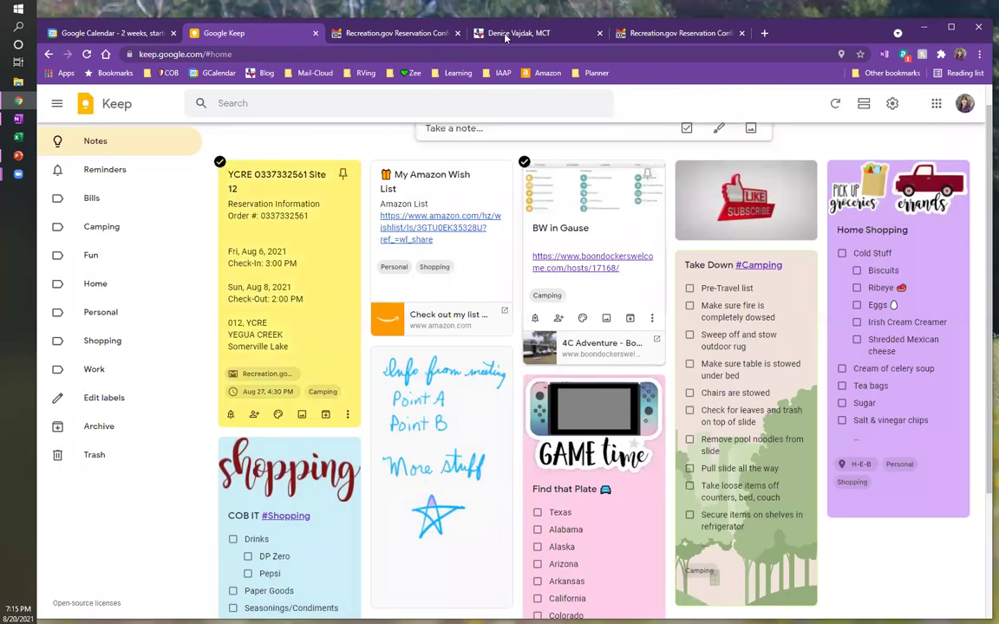
left_click(117, 34)
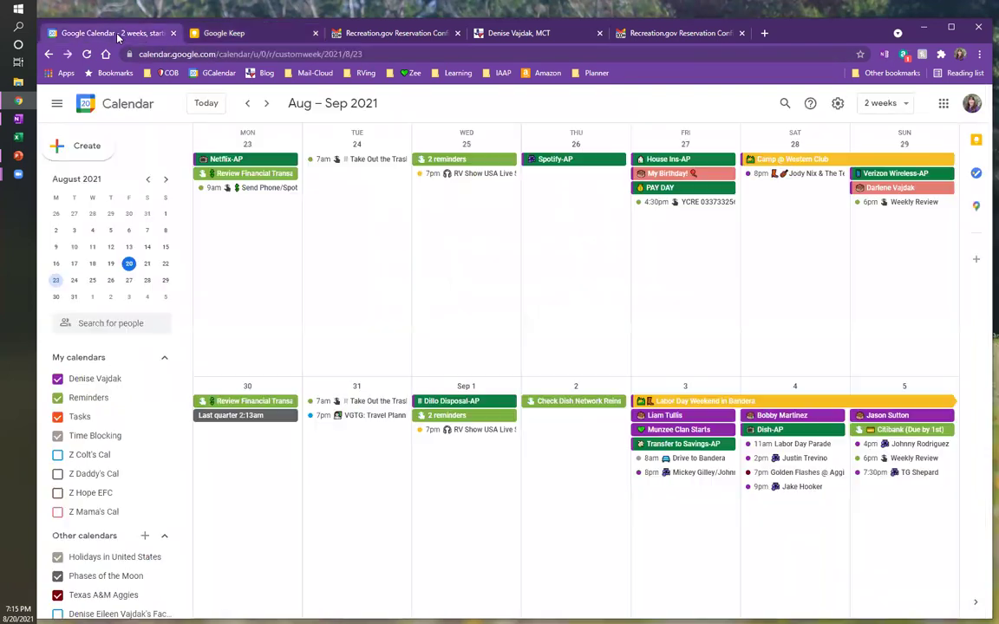
Open the Aug 27 YCRE reminder event, restore its trashed Keep note, and return to Notes
left_click(691, 204)
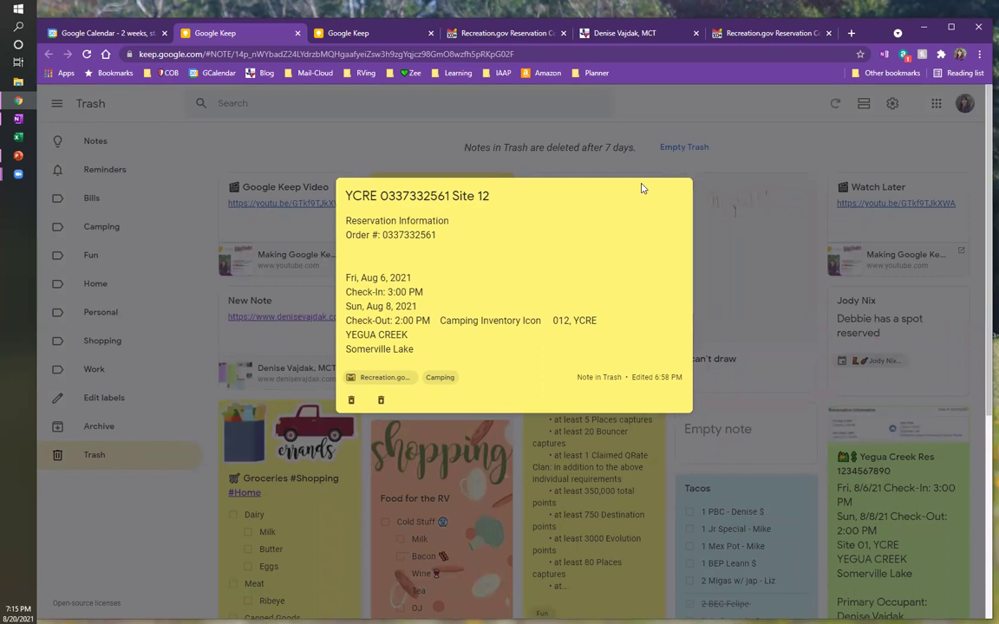
left_click(642, 306)
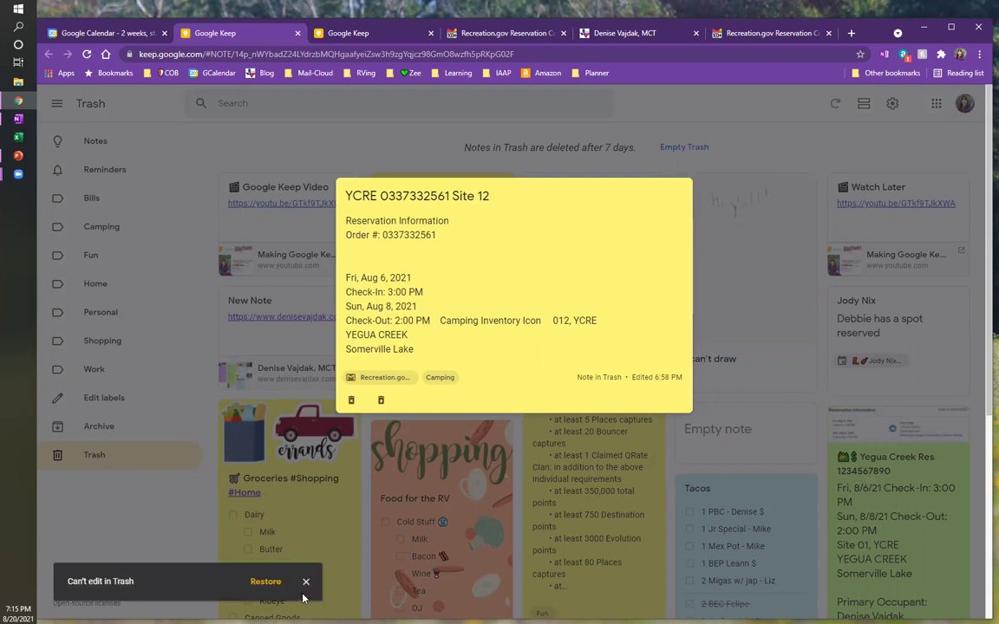
left_click(264, 584)
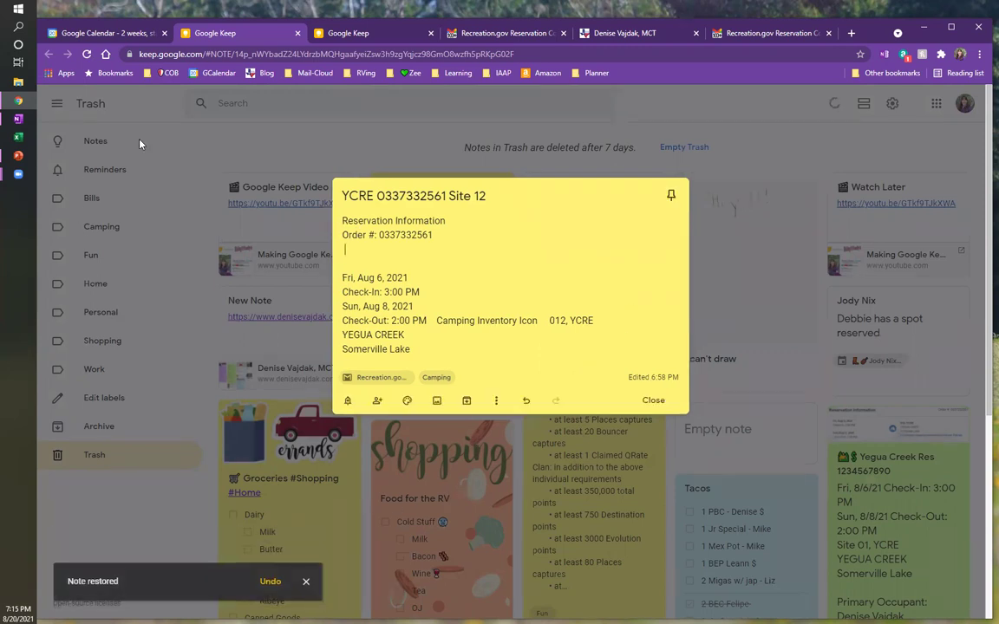
left_click(113, 97)
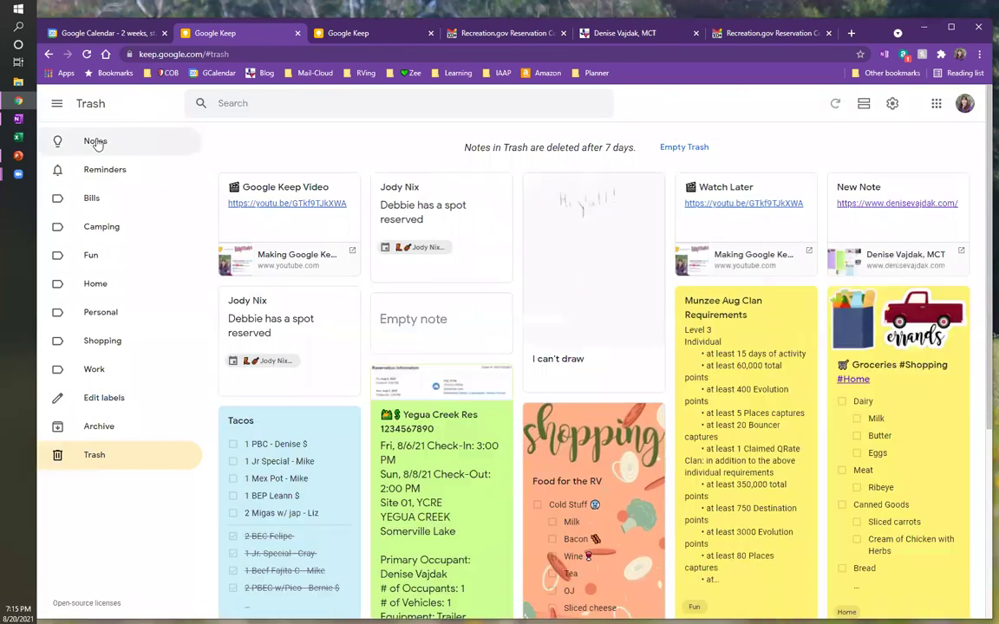
left_click(96, 140)
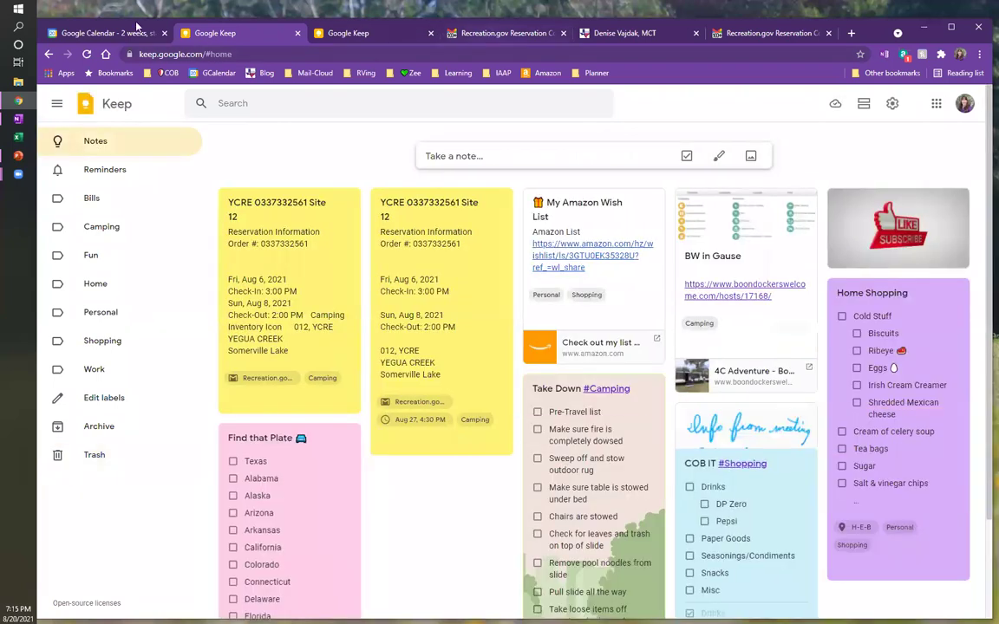
Close the Calendar event details, show the Keep side panel, and reload the page
left_click(106, 33)
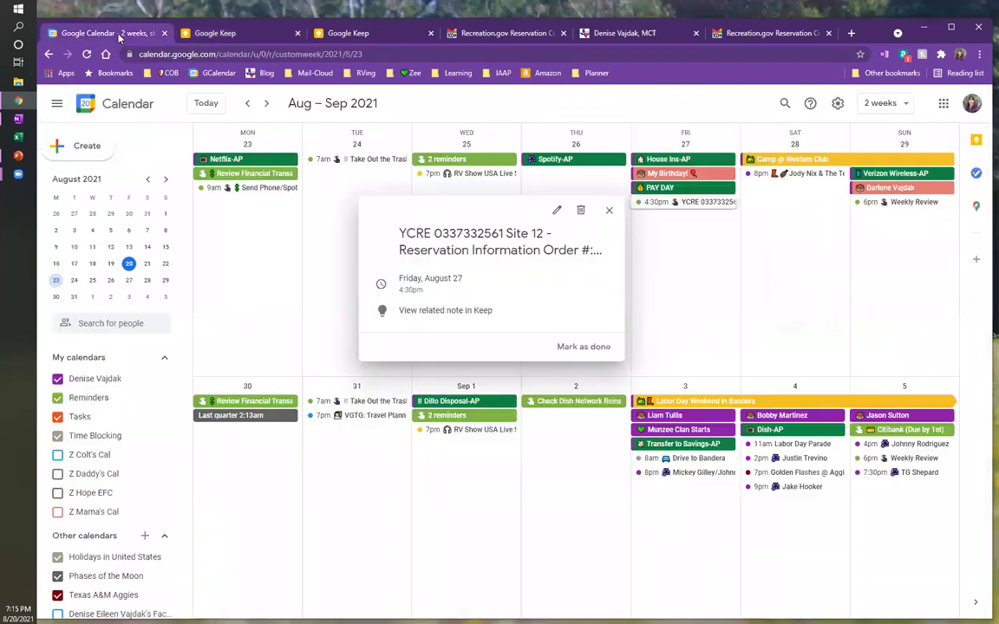
left_click(609, 210)
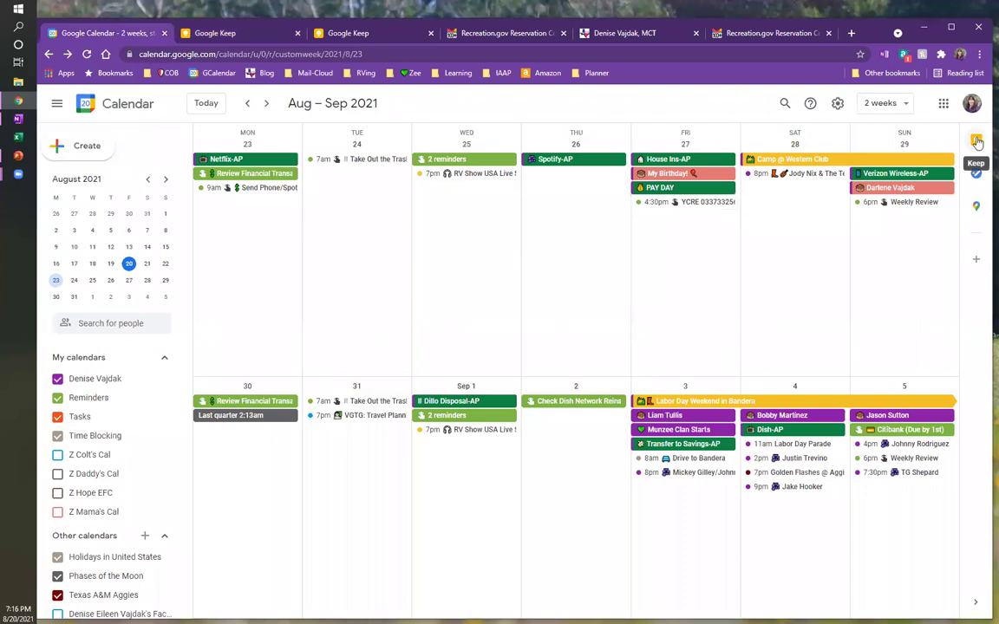
left_click(977, 143)
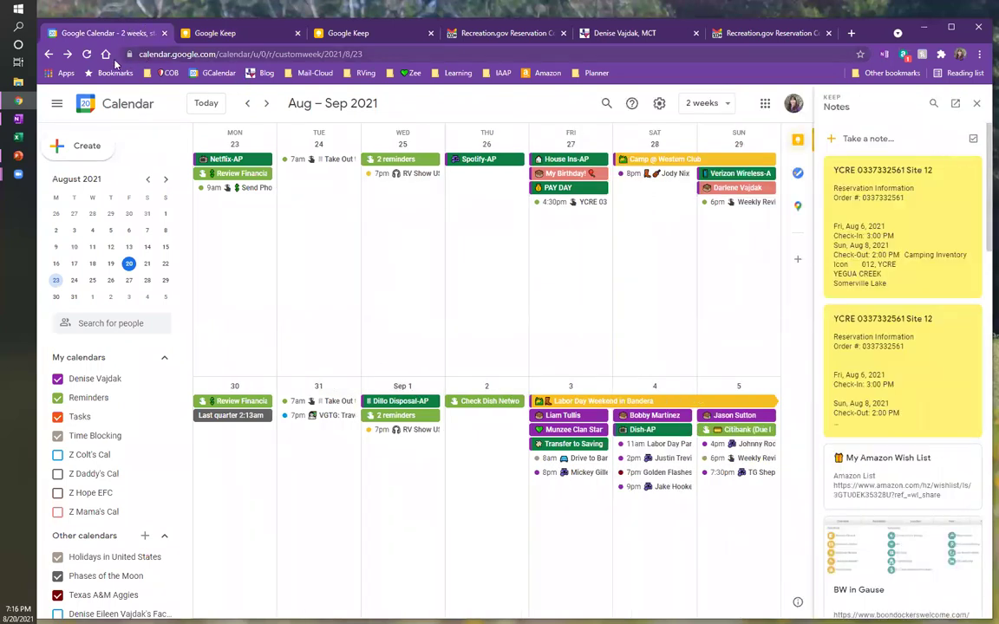
left_click(87, 55)
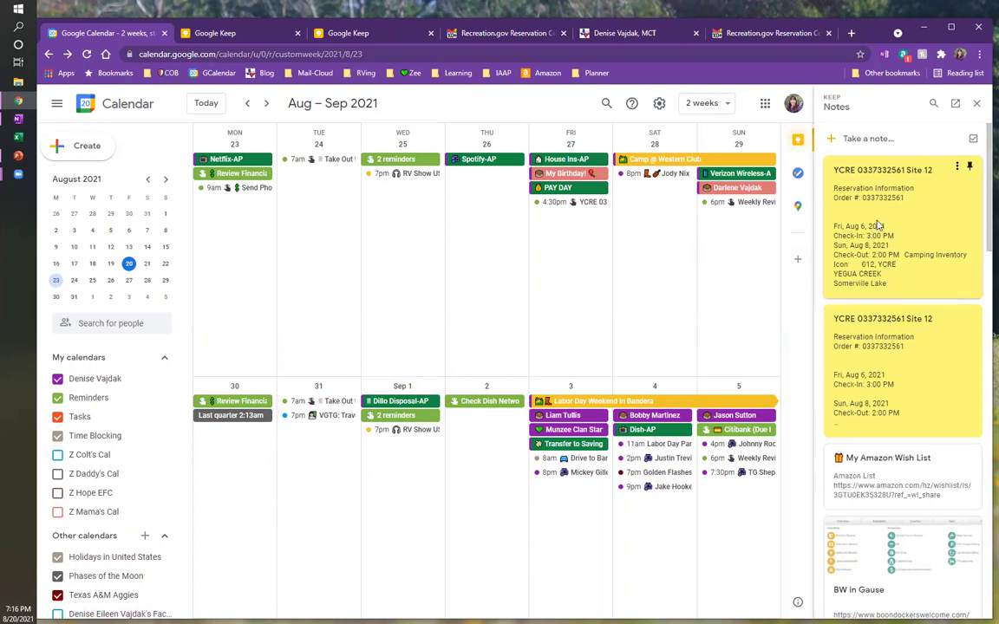
Add a blank line after Check-In: 3:00 PM in the first YCRE note, then go back to Google Keep
left_click(879, 225)
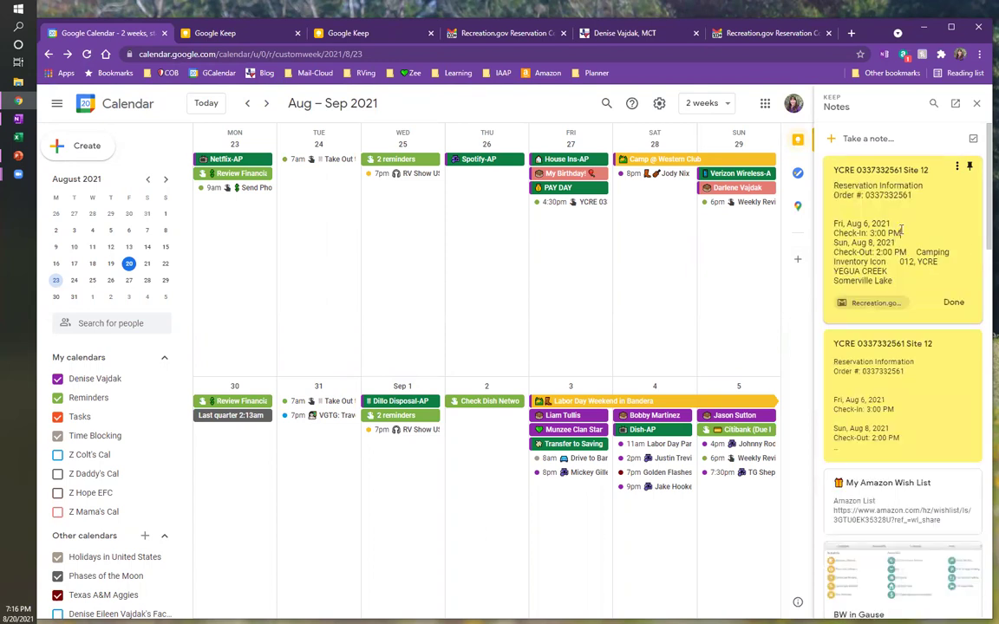
key("Return")
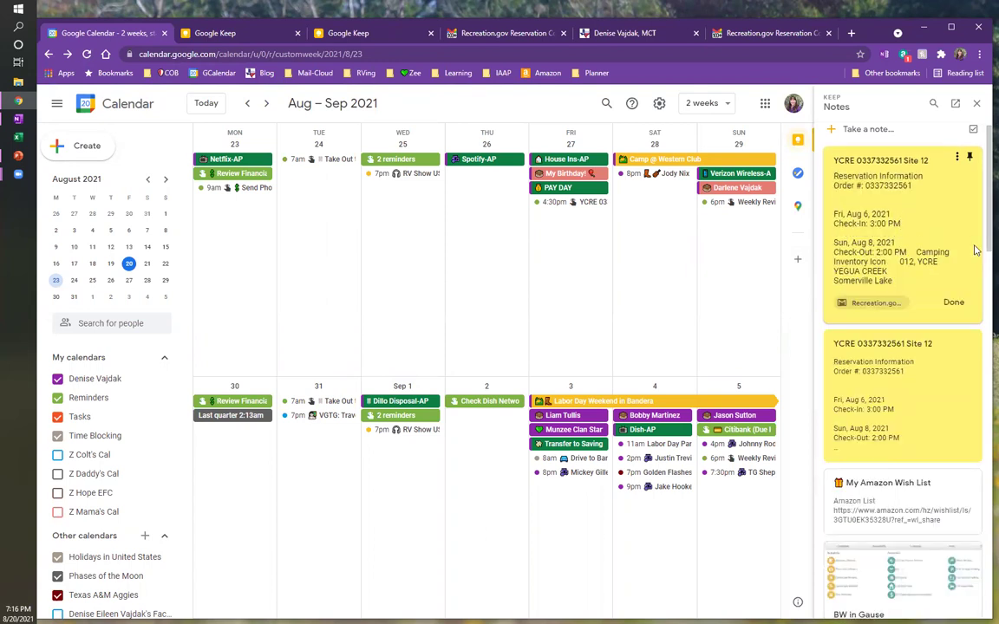
left_click(953, 304)
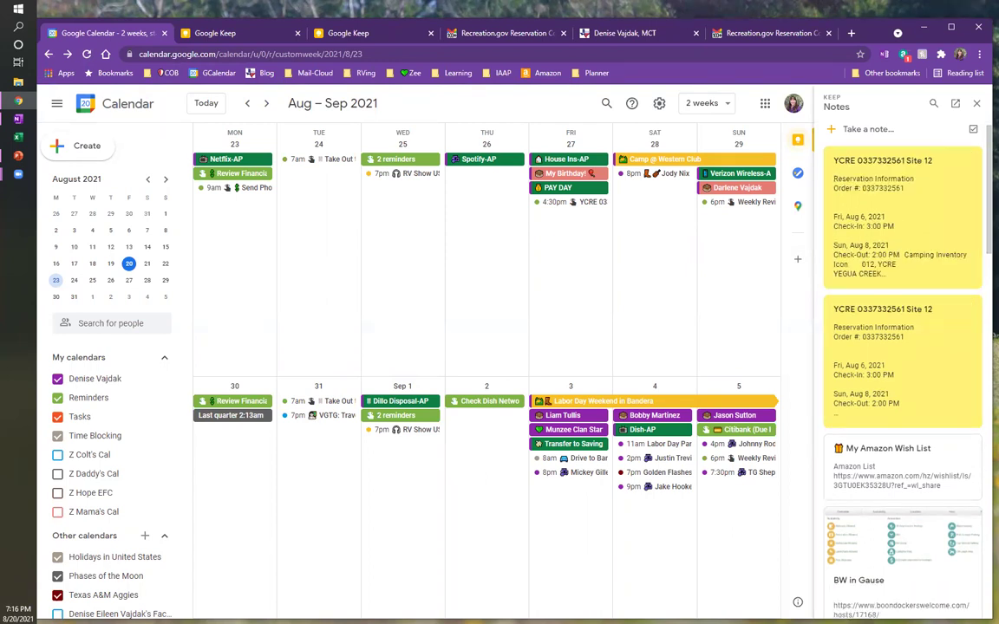
left_click(248, 35)
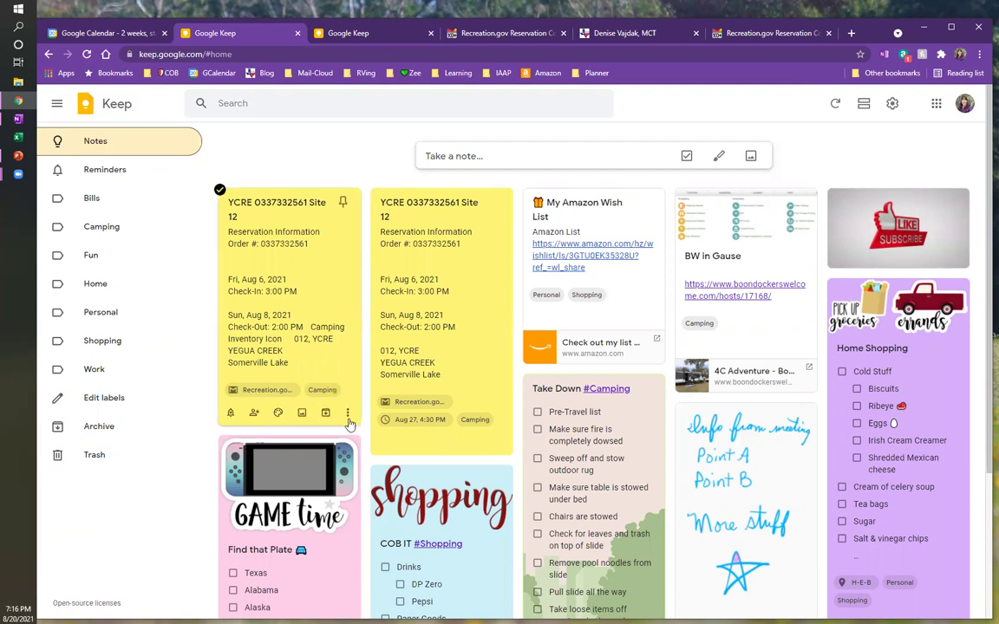
Add #LakeSomerville to the first YCRE note's title, creating the LakeSomerville label
left_click(347, 414)
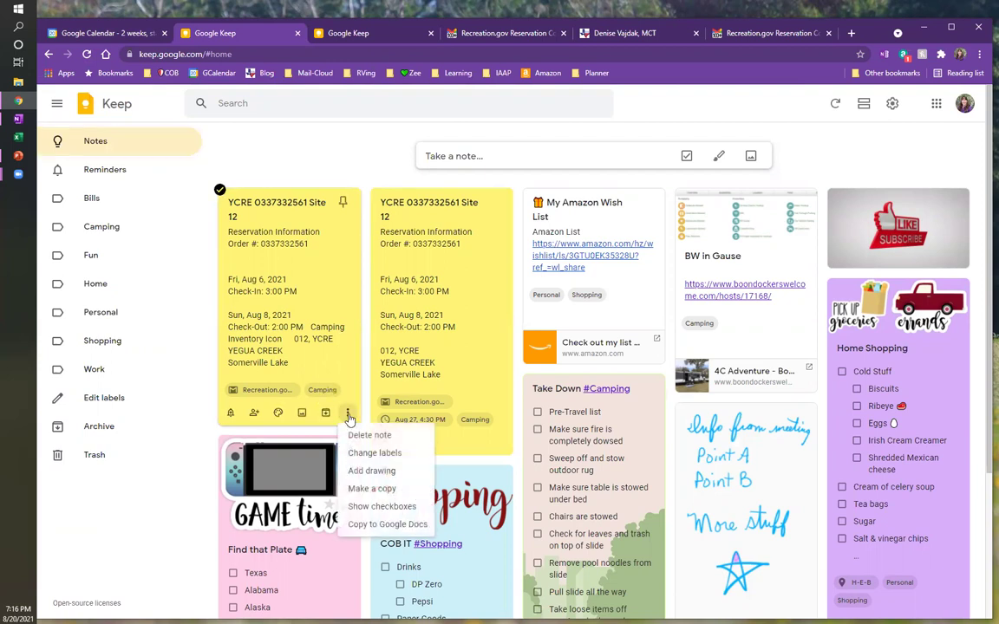
left_click(375, 455)
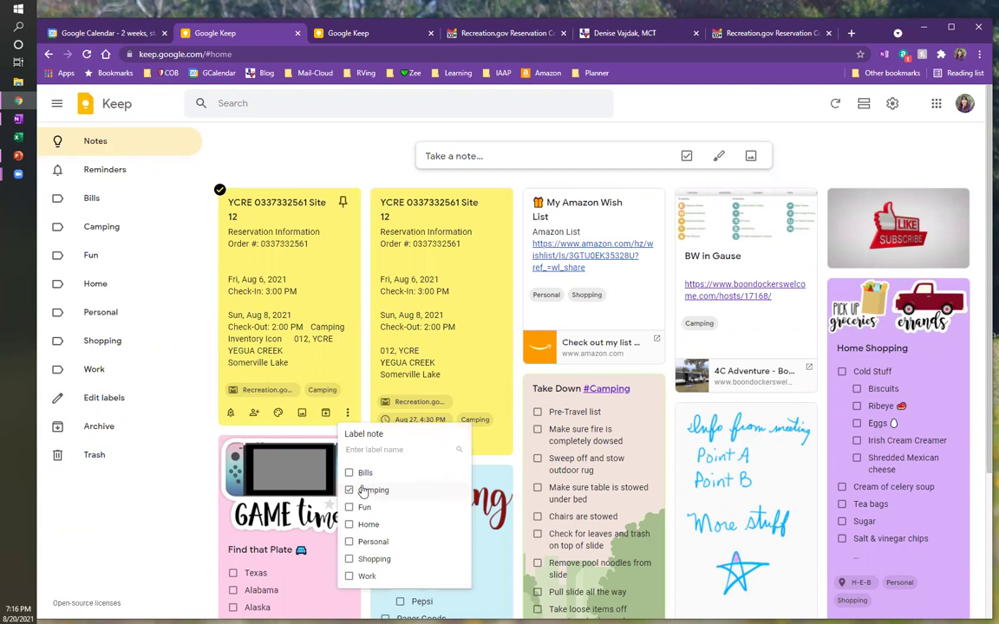
left_click(246, 230)
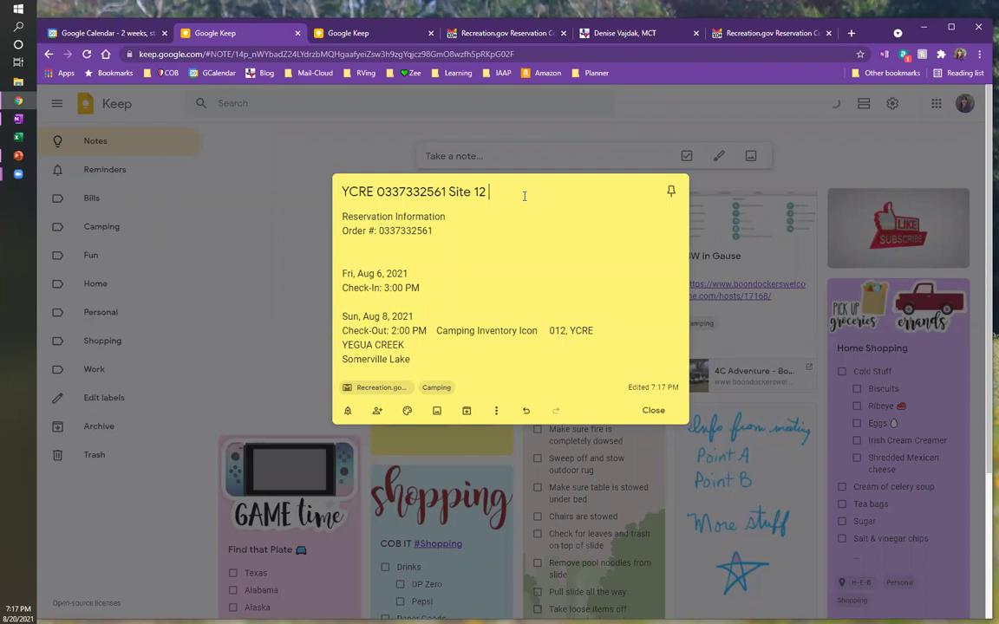
type("#")
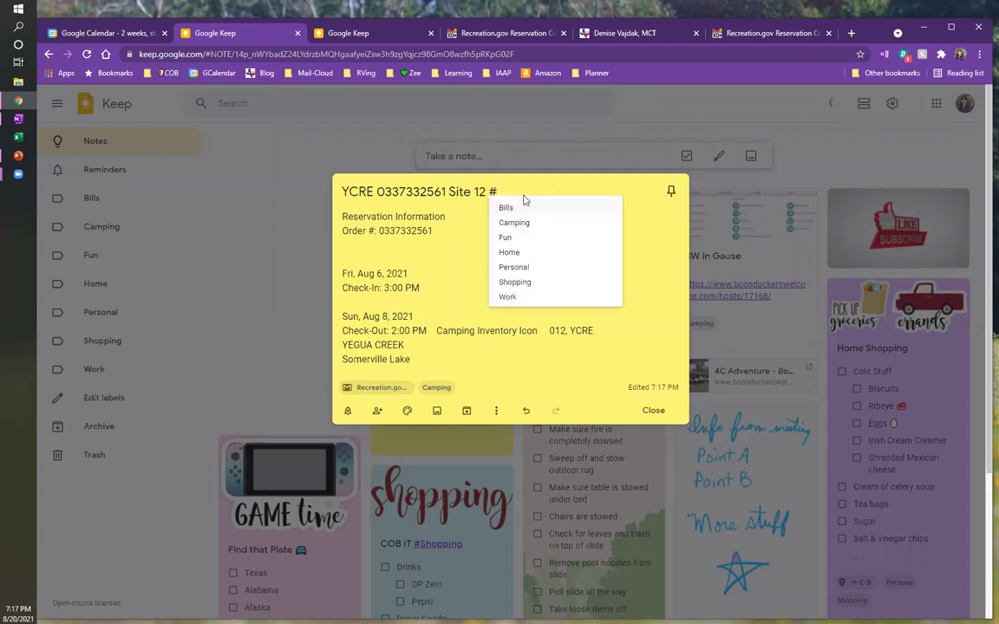
type("LakeSom")
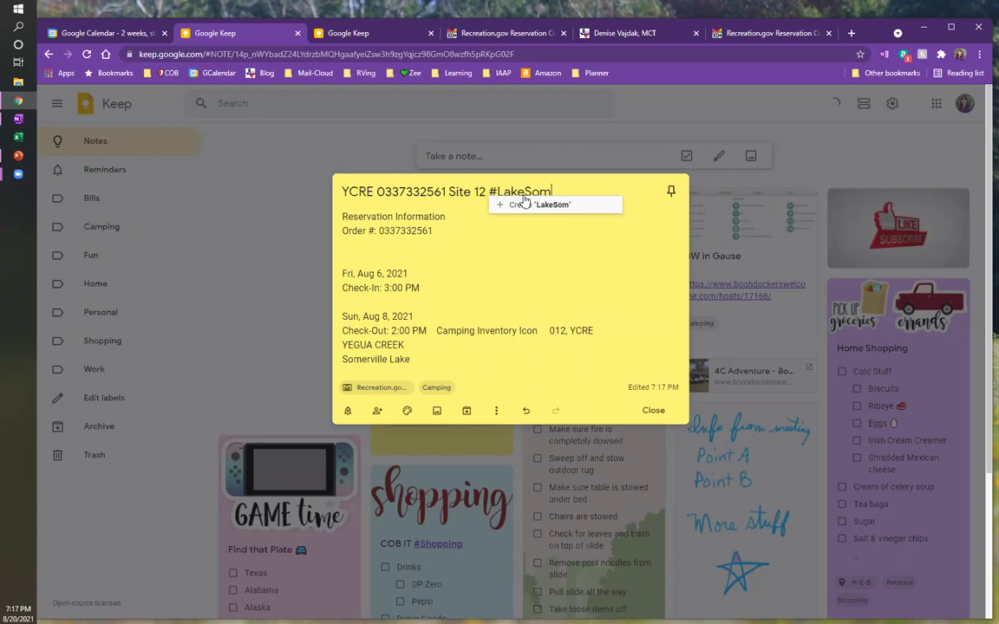
type("erville")
left_click(524, 204)
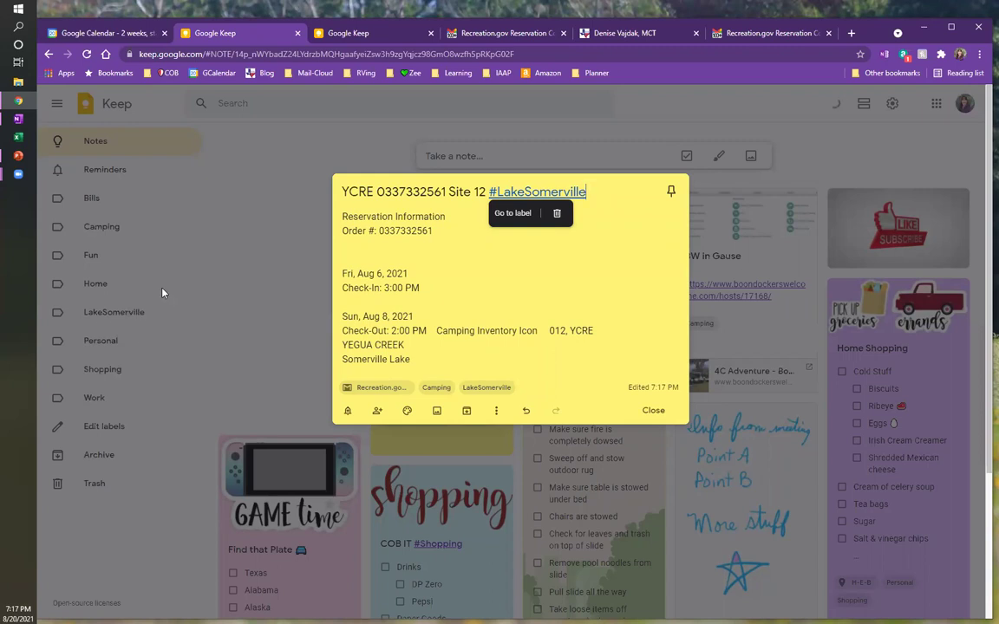
Filter notes by the LakeSomerville label, then return to all notes
left_click(66, 313)
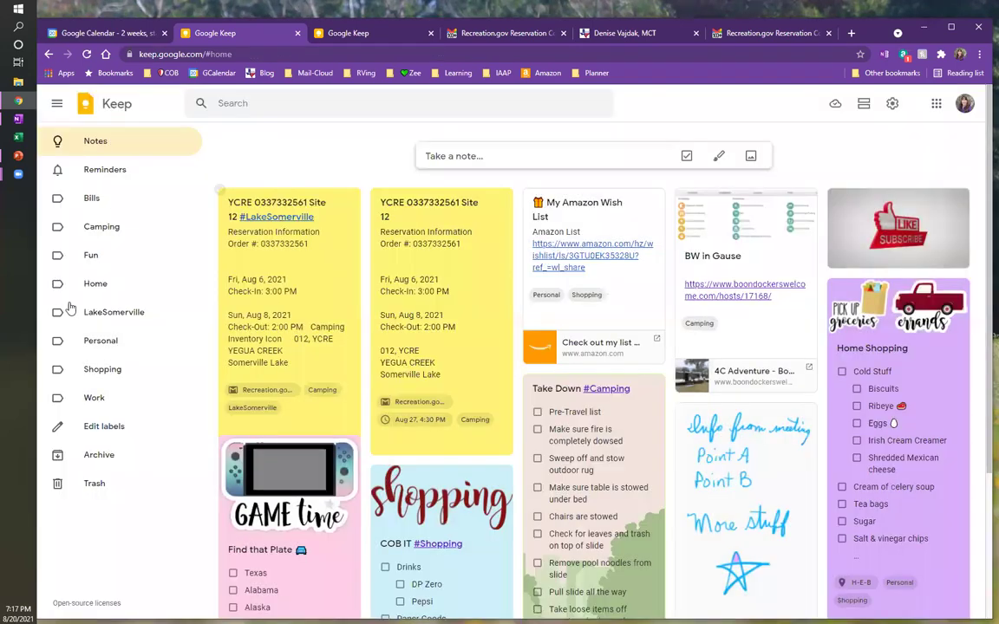
left_click(143, 321)
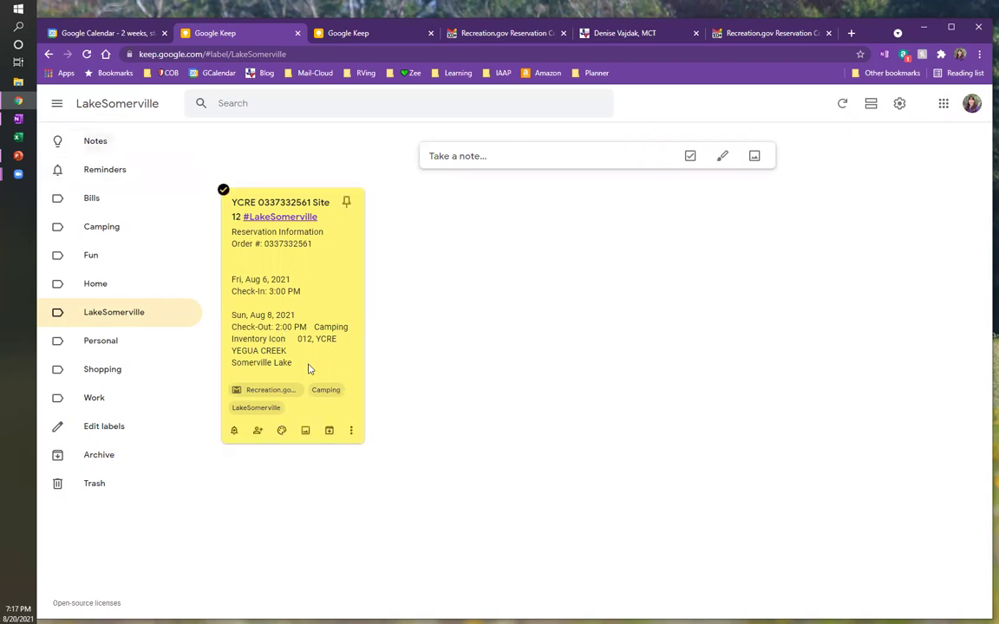
left_click(105, 148)
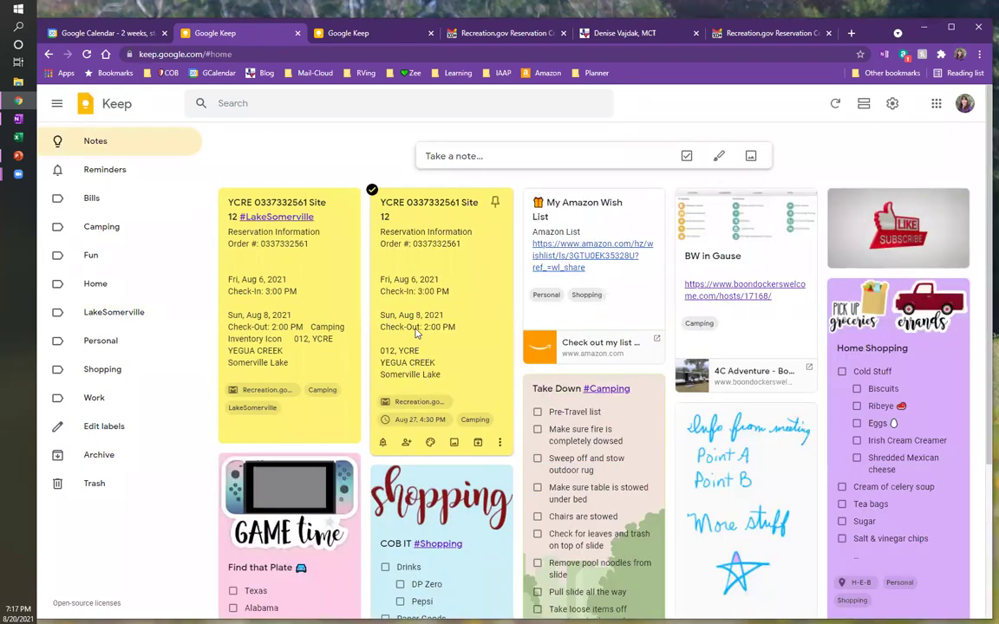
Swap the second YCRE note's Aug 27 reminder for a Yegua Creek location reminder
left_click(462, 286)
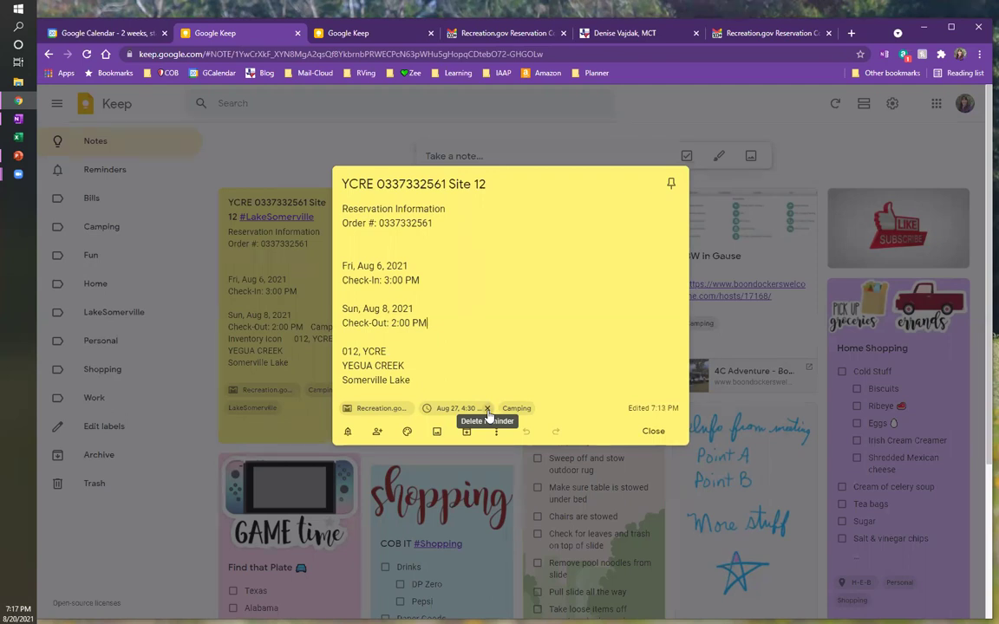
left_click(487, 408)
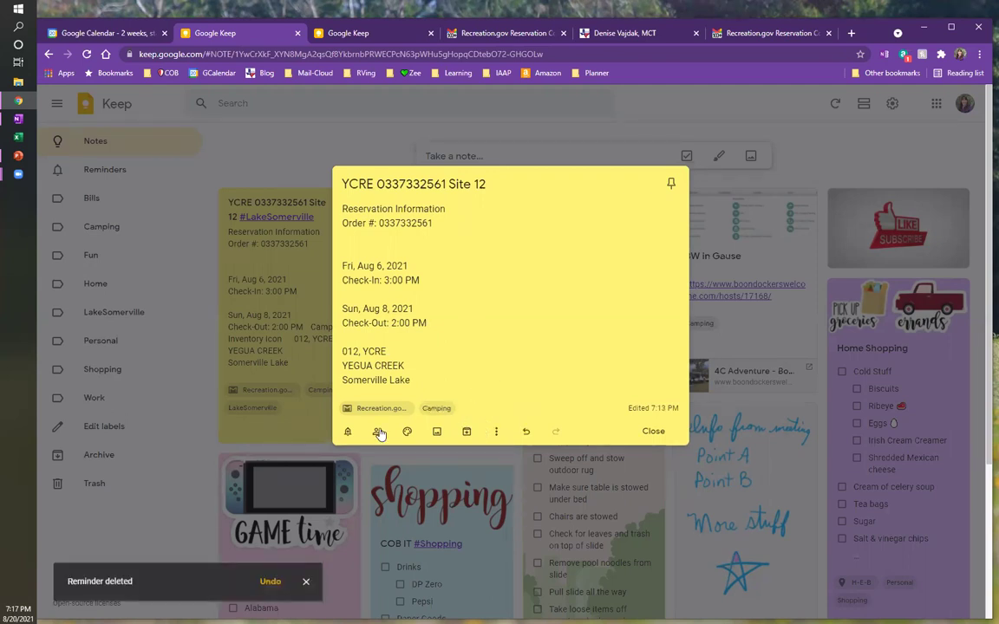
left_click(346, 433)
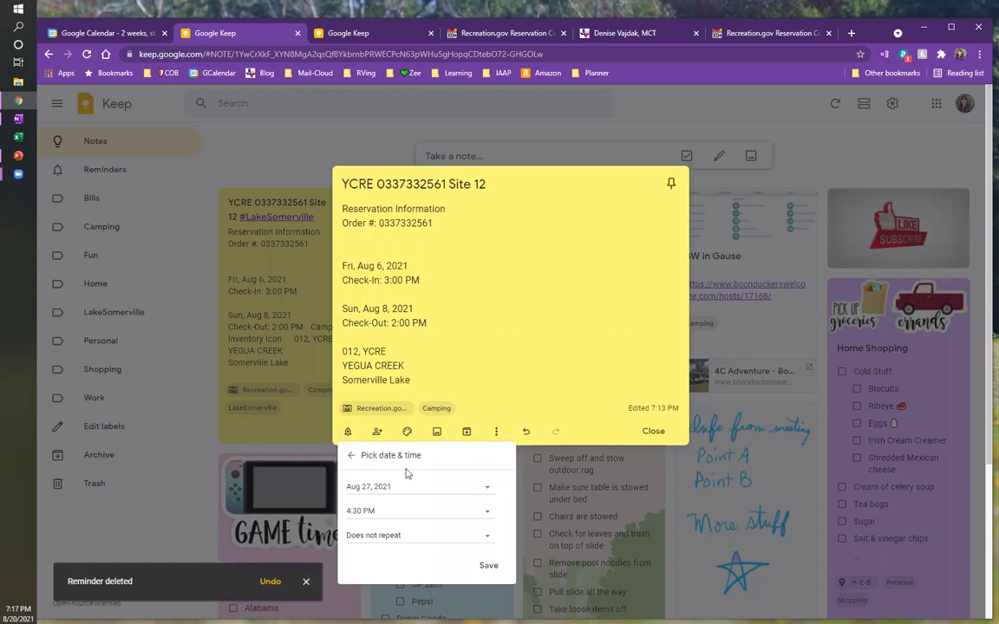
left_click(351, 455)
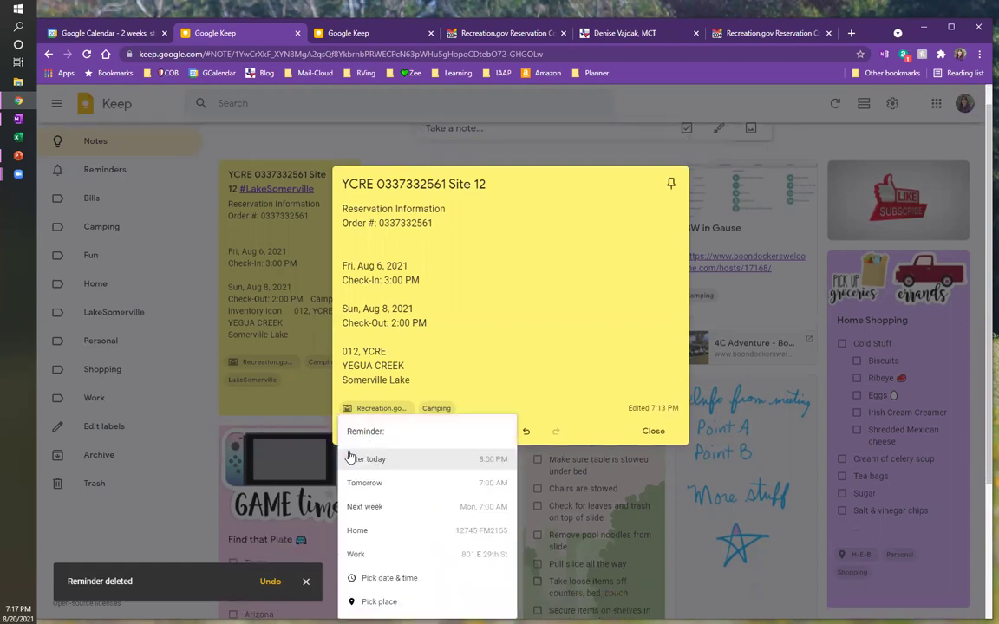
left_click(381, 601)
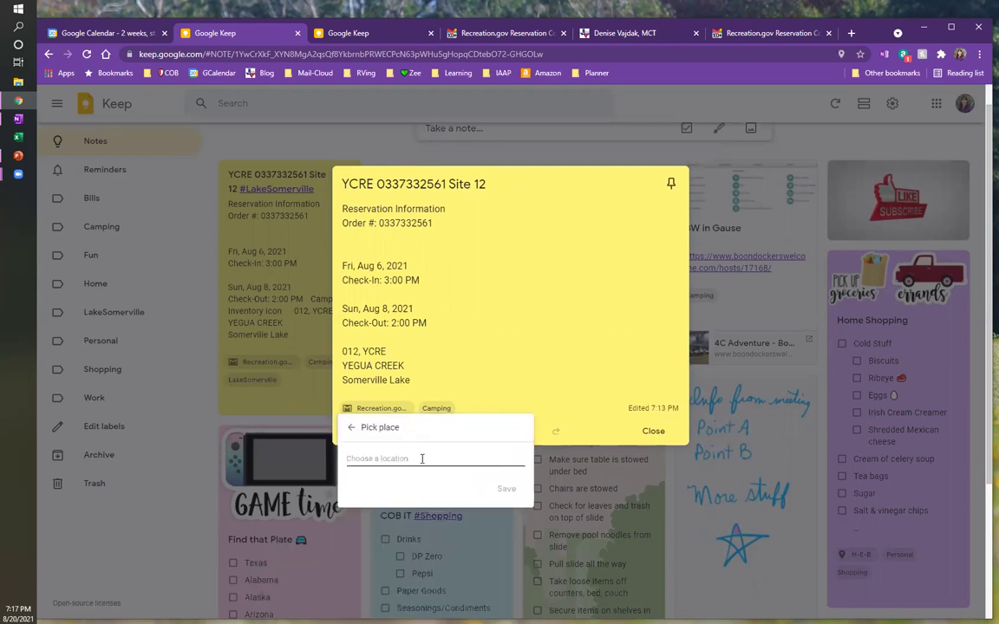
type("Yeg")
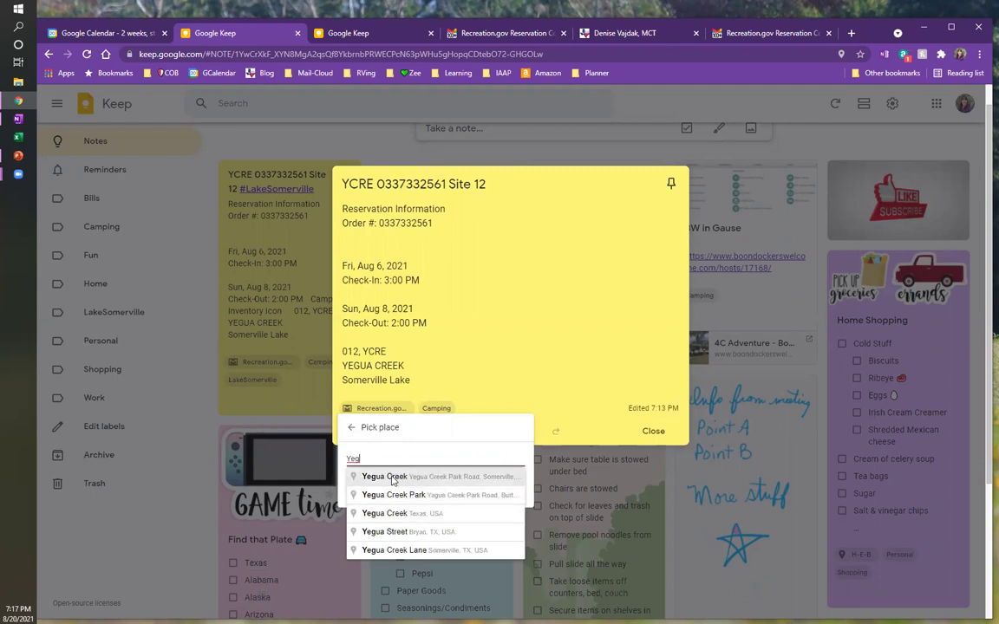
left_click(392, 478)
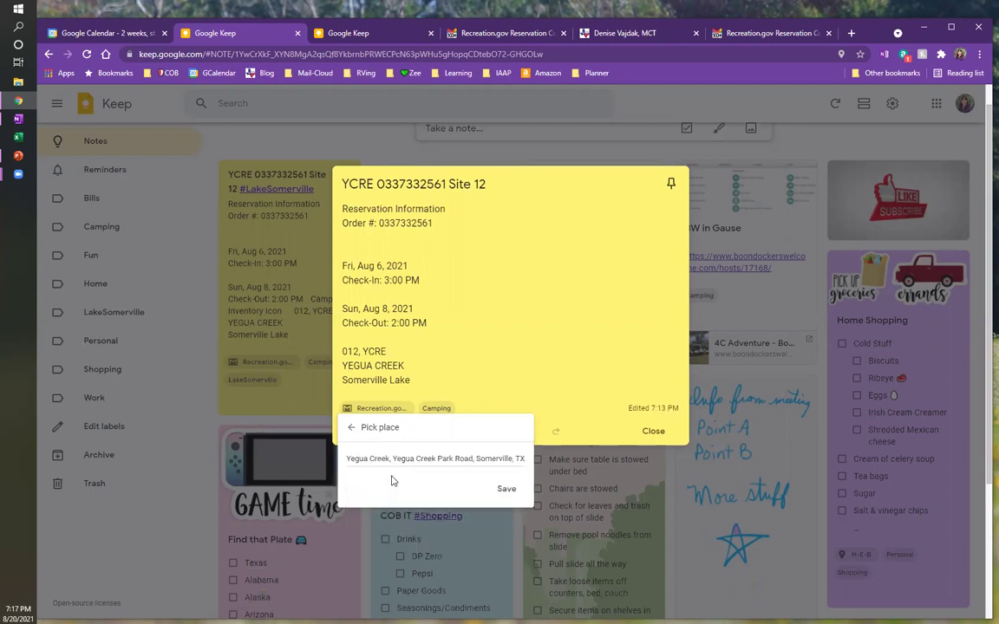
left_click(509, 491)
left_click(507, 490)
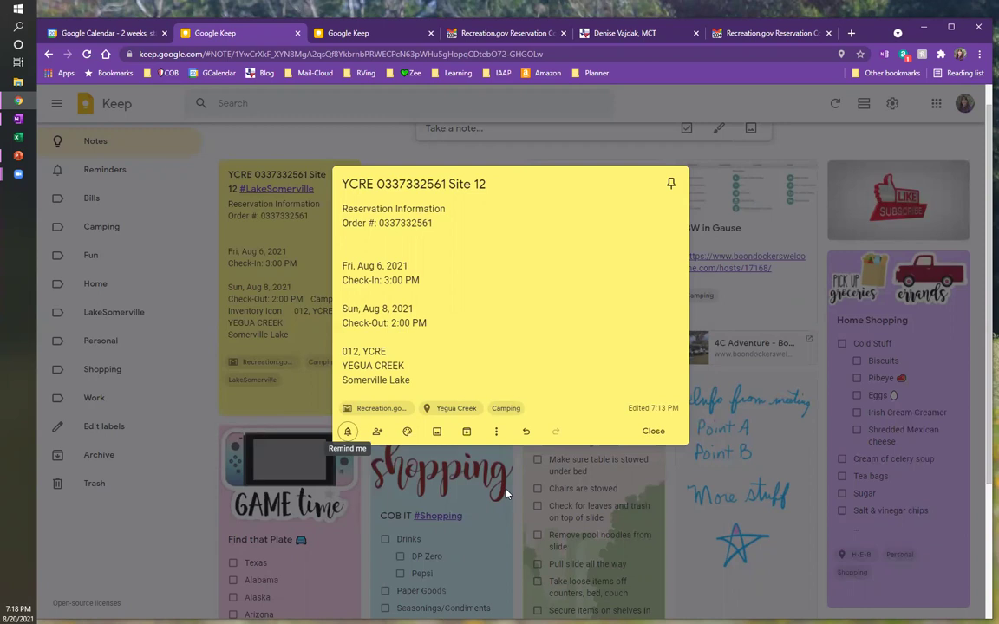
left_click(653, 432)
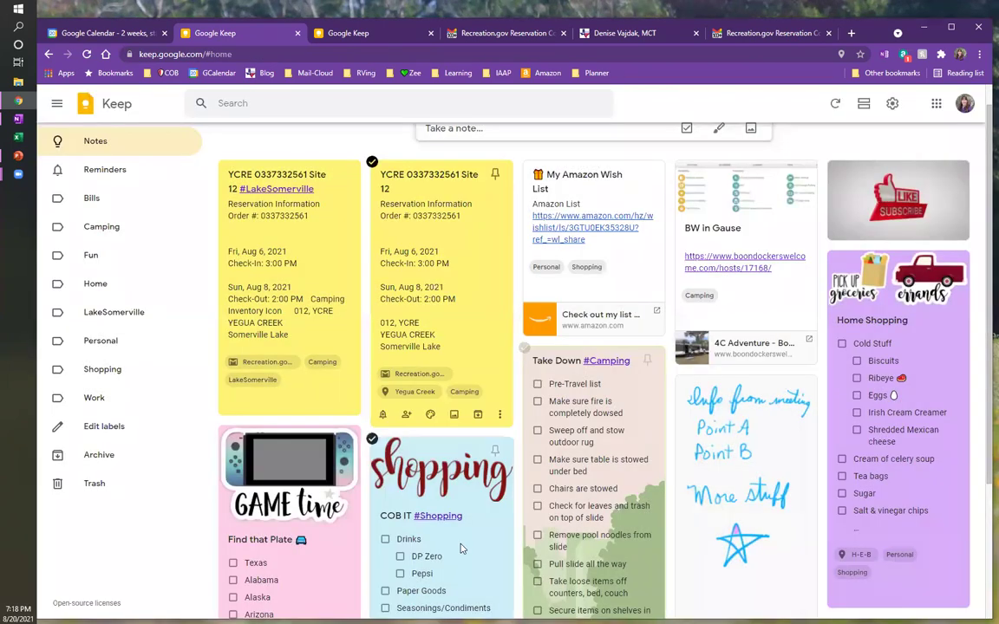
scroll(521, 563, "down", 2)
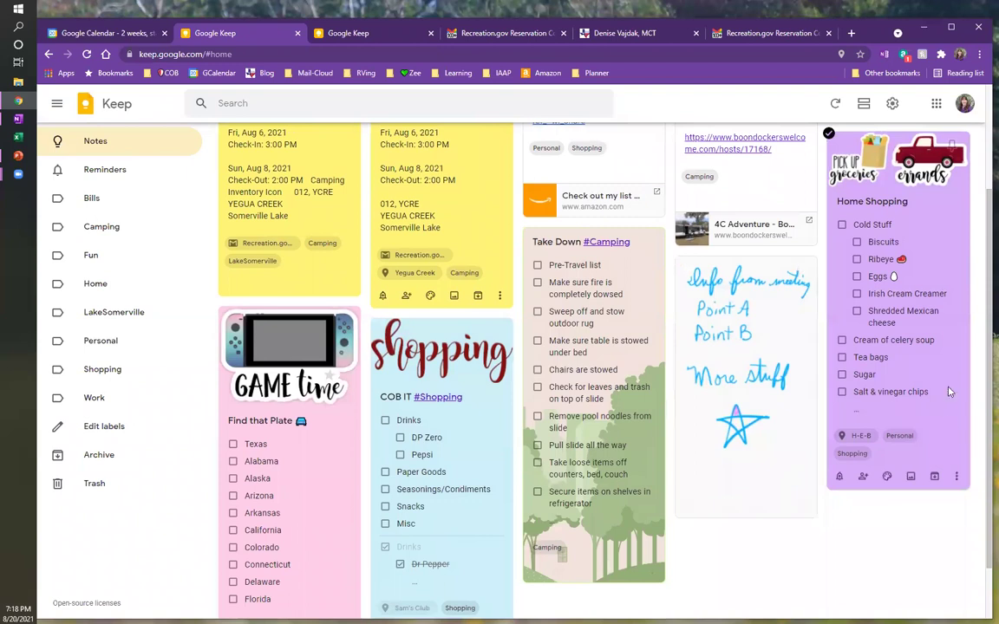
scroll(919, 391, "up", 2)
scroll(927, 450, "down", 2)
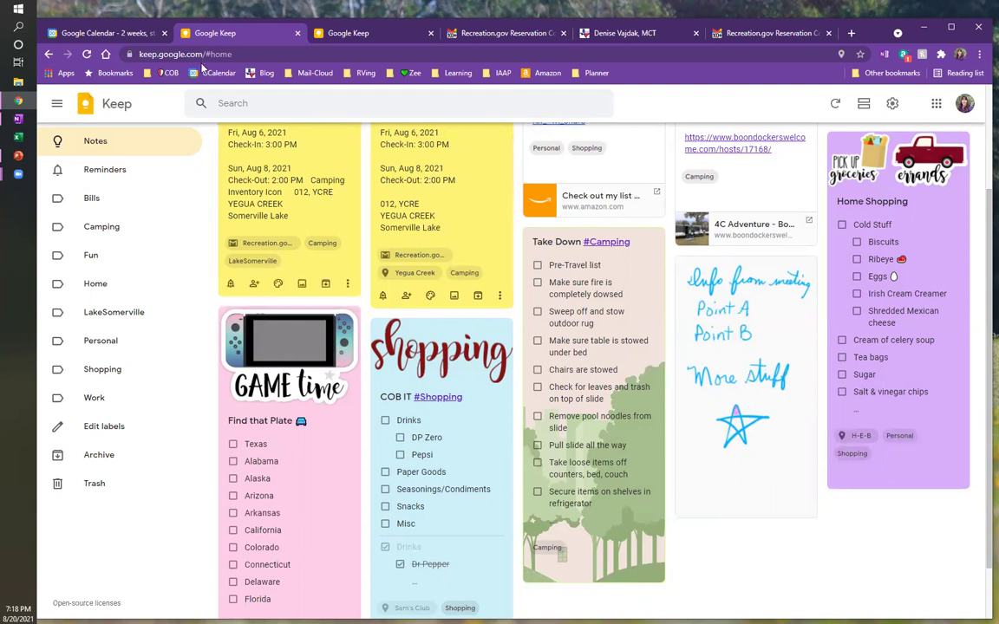
Turn the Aug 28 concert event into a linked Keep note titled 'Jody Nix' saying a spot is reserved
left_click(128, 33)
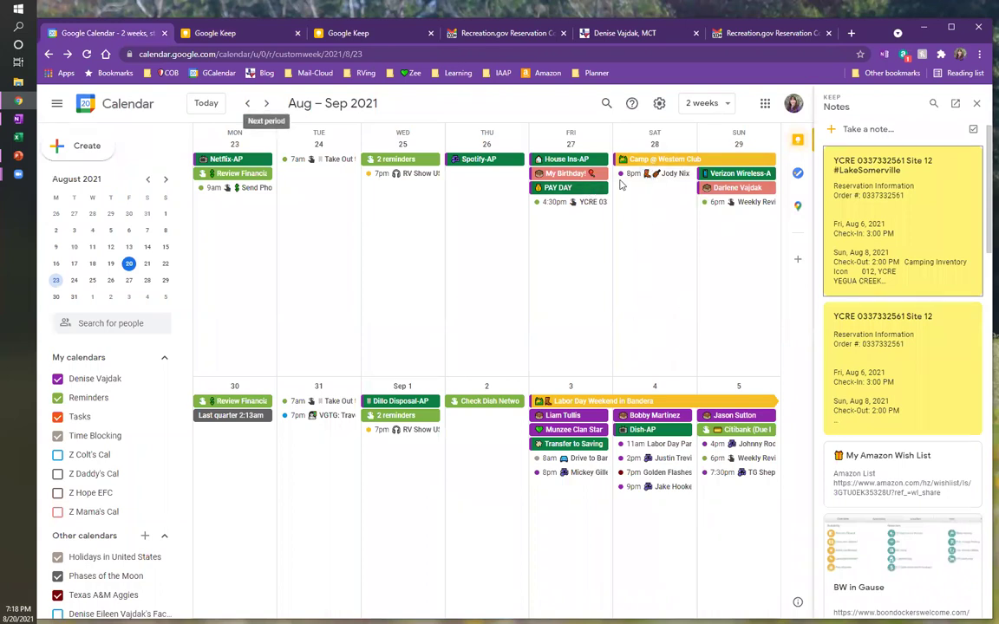
left_click(666, 176)
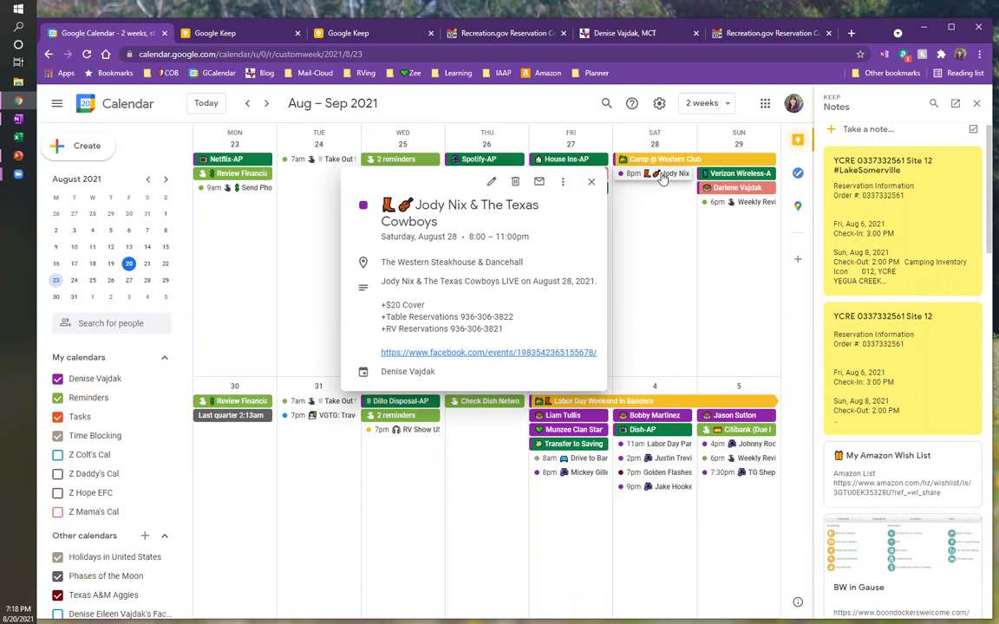
left_click_drag(662, 176, 852, 132)
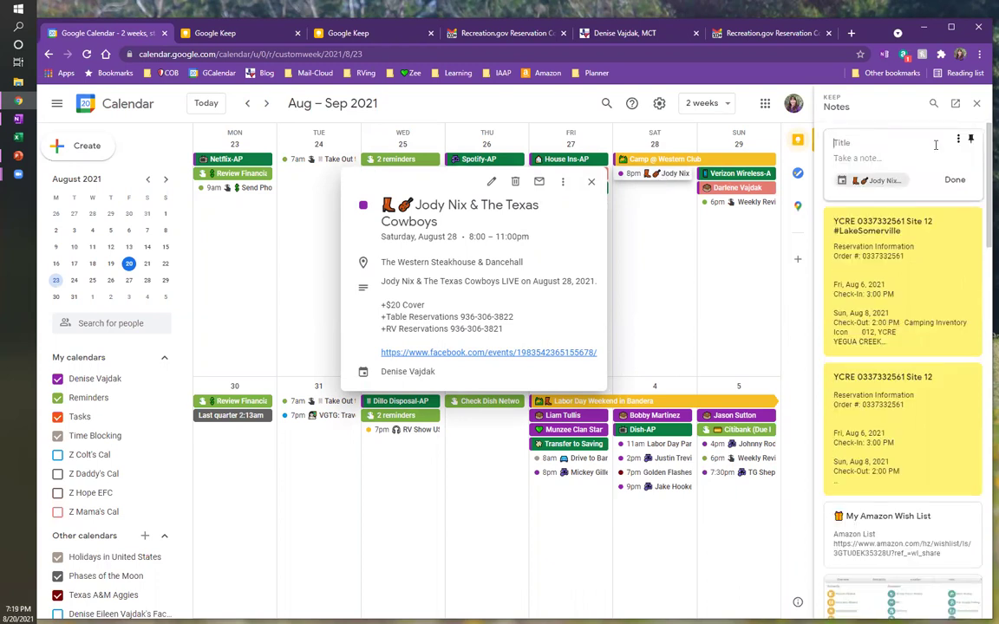
type("Jody Nix")
left_click(882, 158)
type("Debbie has a spot reserved")
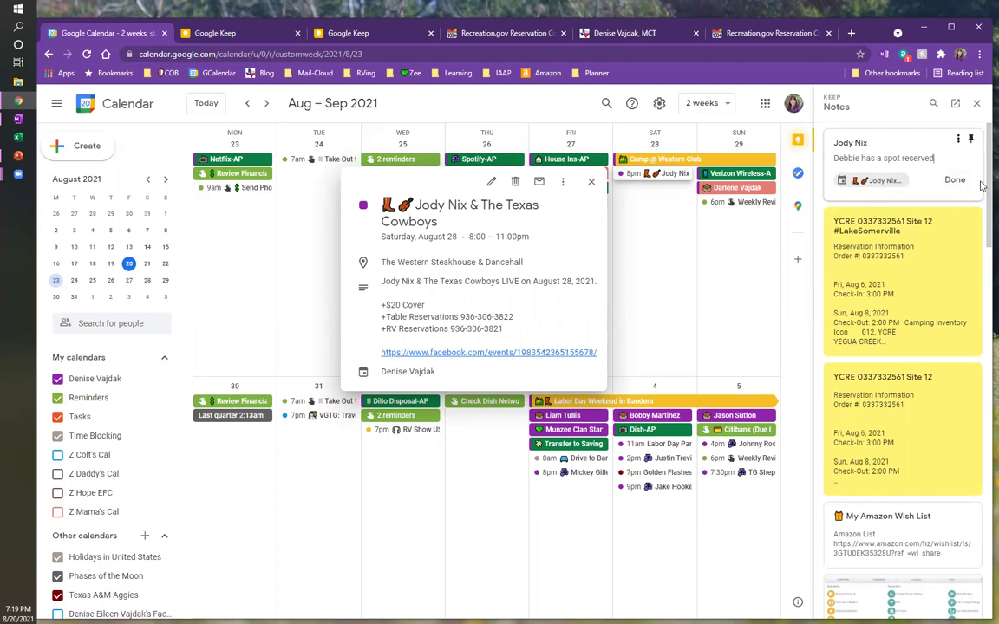
left_click(955, 183)
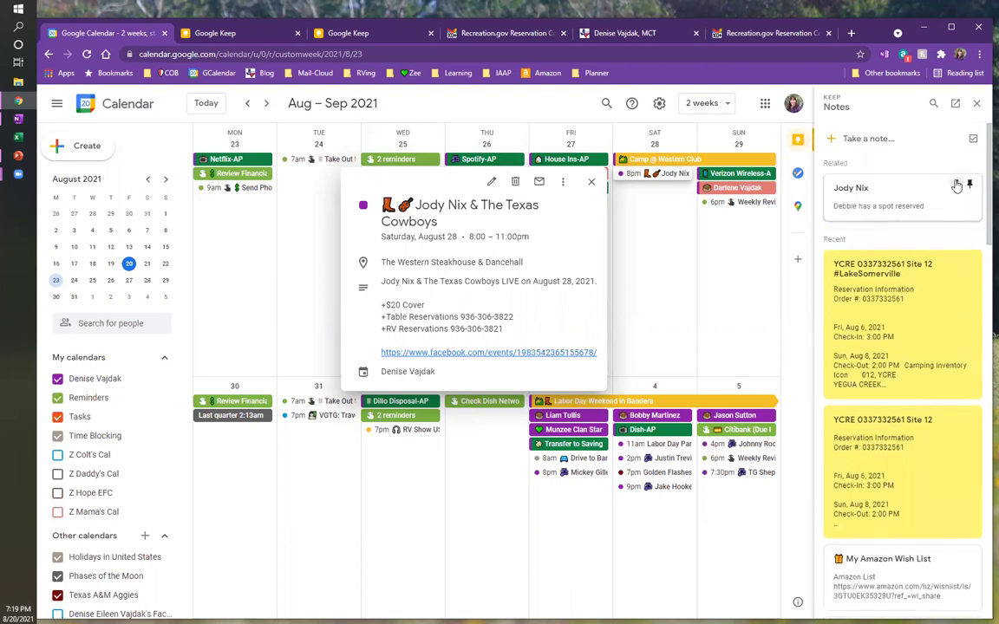
Return to the Google Keep tab and open the Take Down #Camping checklist
left_click(208, 33)
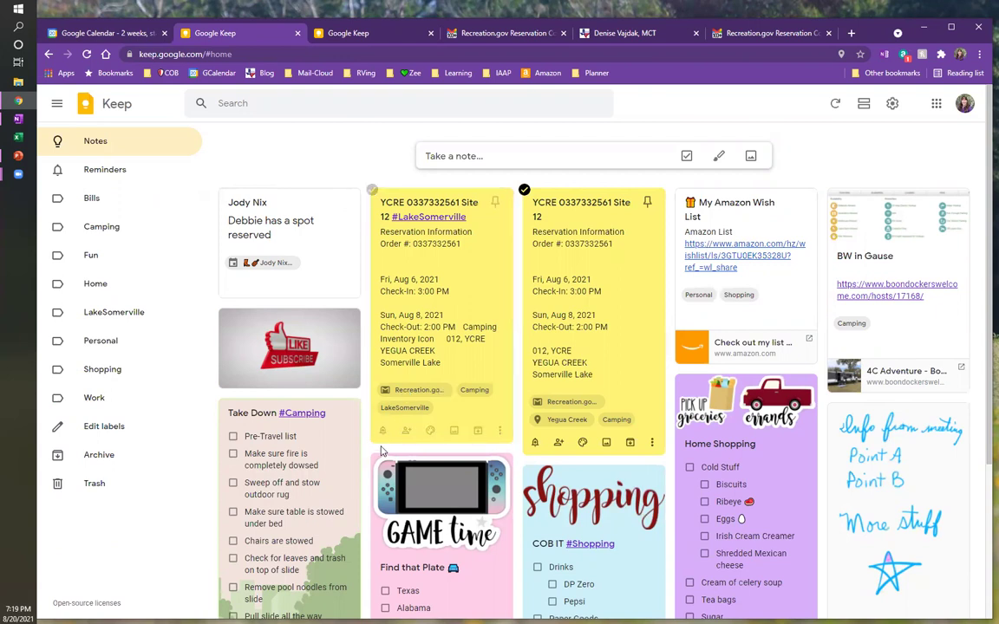
left_click(326, 469)
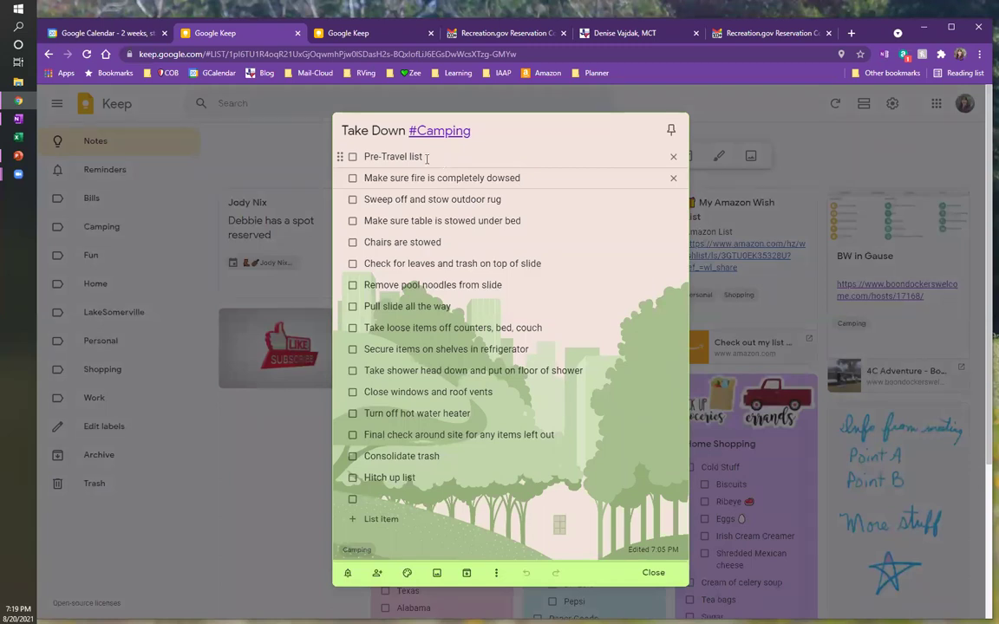
Select the Pre-Travel list item's text and dismiss its text menu, leaving it unchanged
triple_click(361, 154)
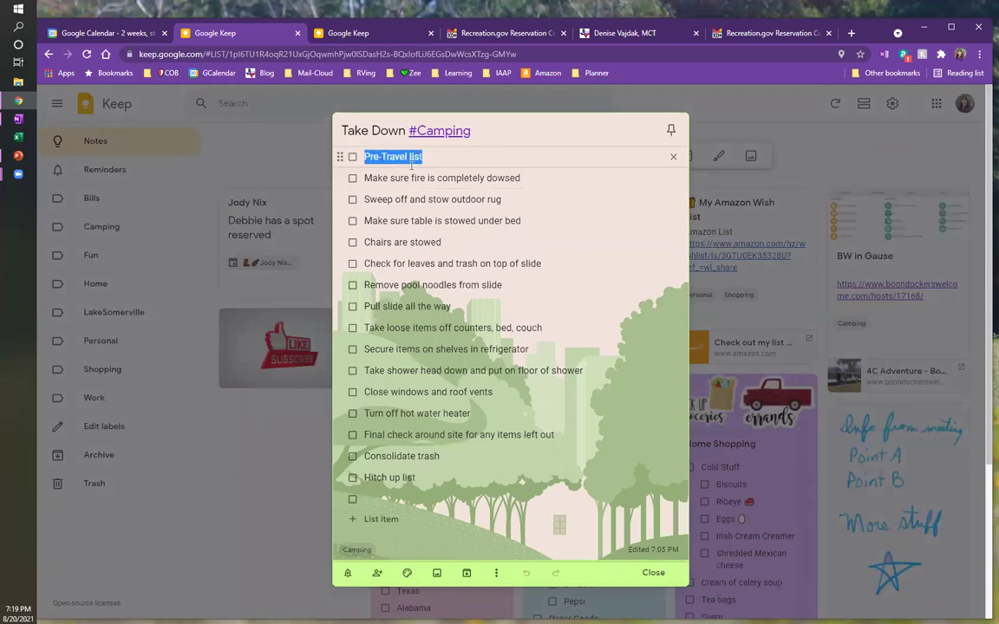
right_click(394, 164)
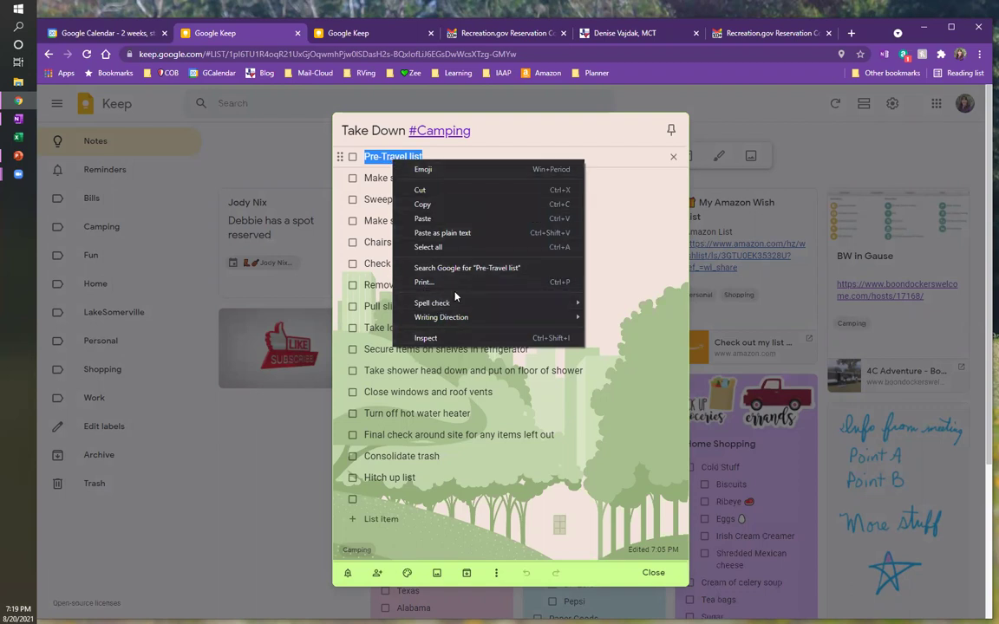
left_click(434, 139)
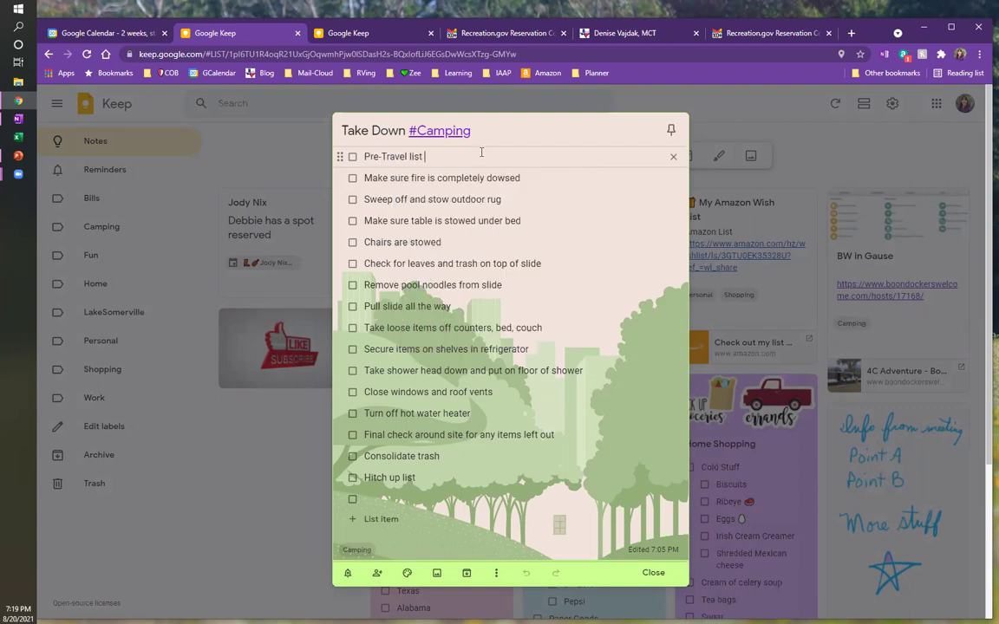
Close the Take Down checklist and open the Pre-Travel #Camping note from the Camping label
left_click(654, 574)
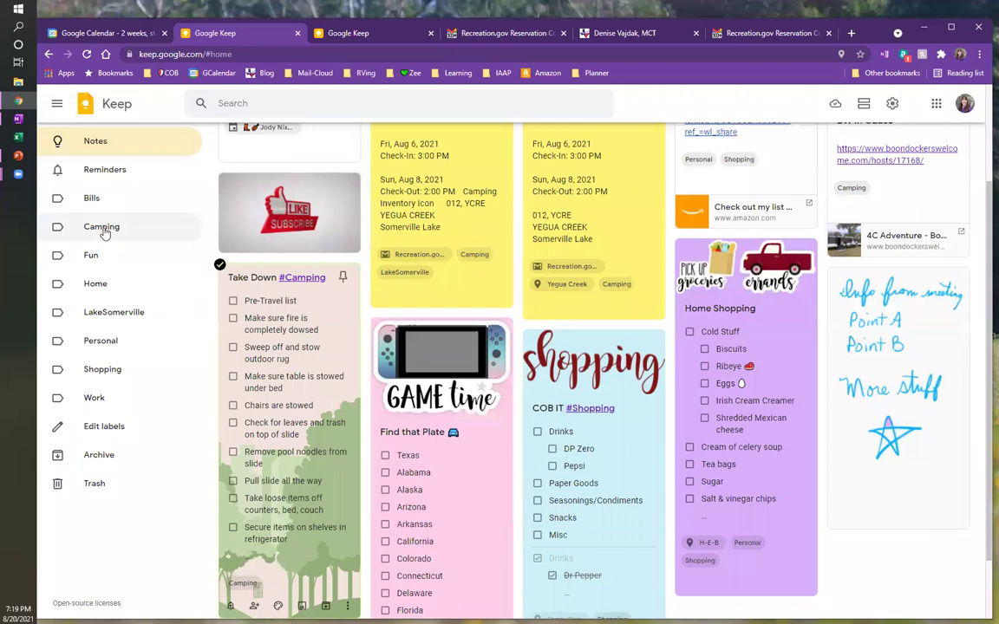
left_click(102, 226)
scroll(577, 429, "down", 2)
scroll(591, 470, "down", 3)
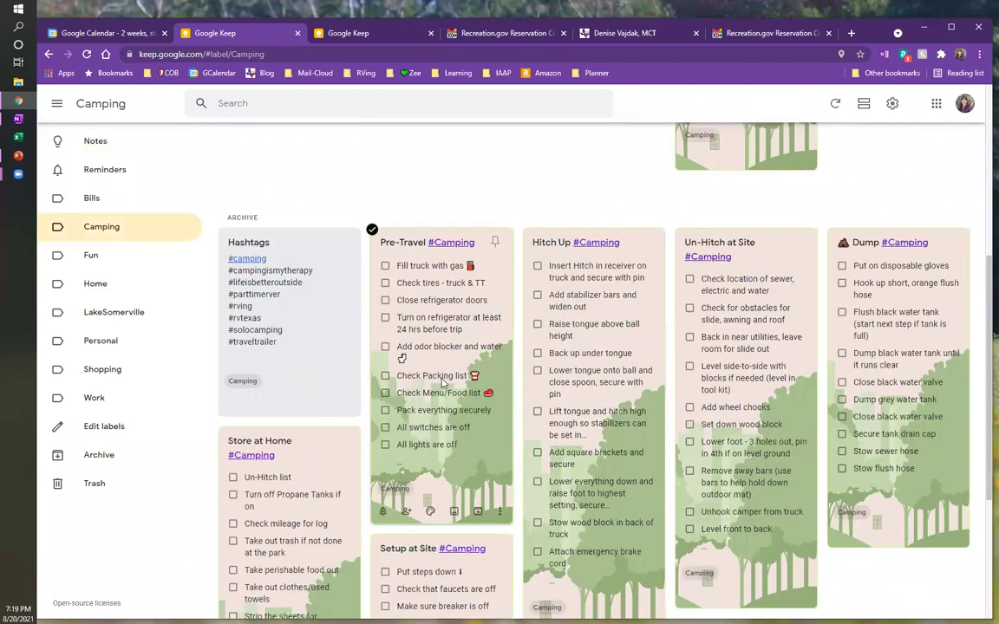
left_click(397, 324)
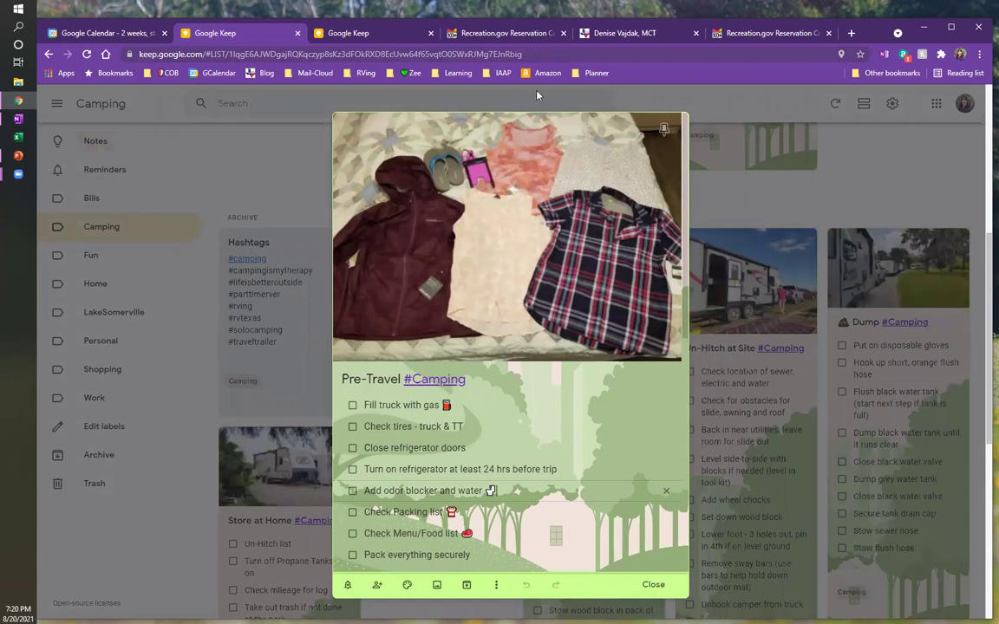
Select the Pre-Travel note's web address, close the note and return to all notes
left_click(562, 54)
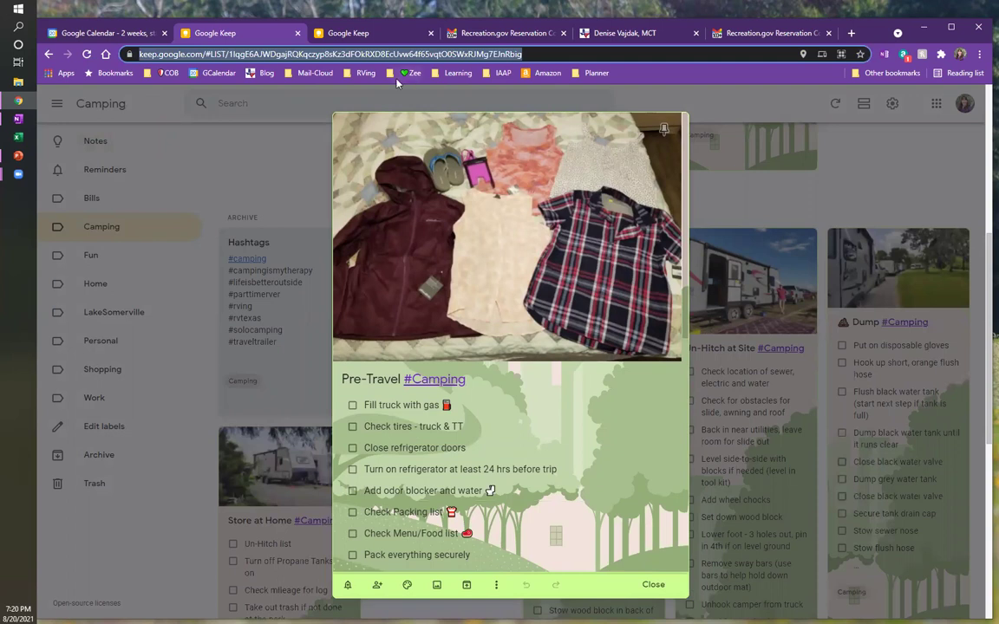
left_click(653, 585)
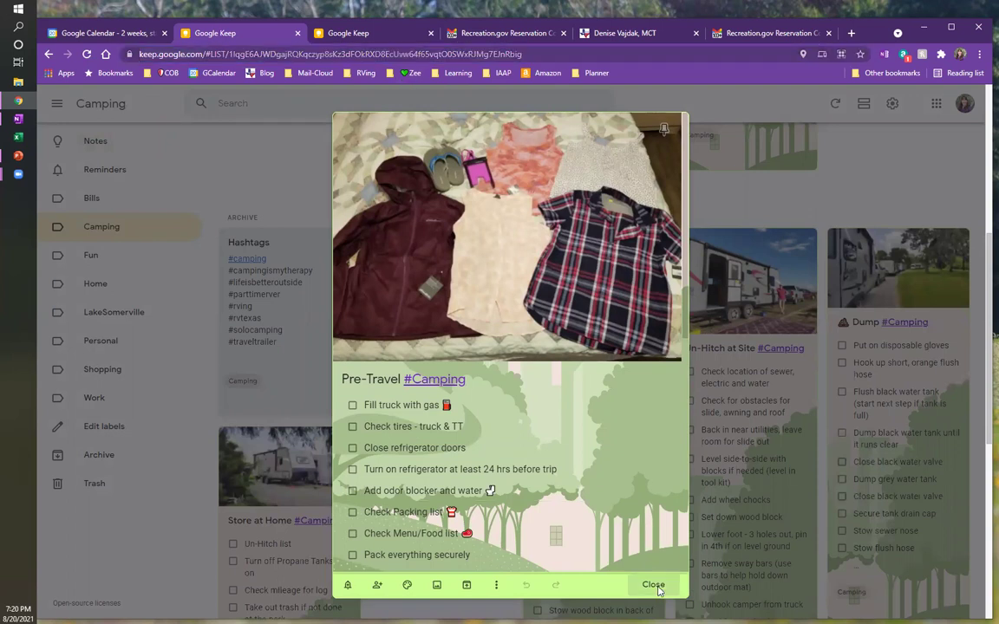
left_click(93, 139)
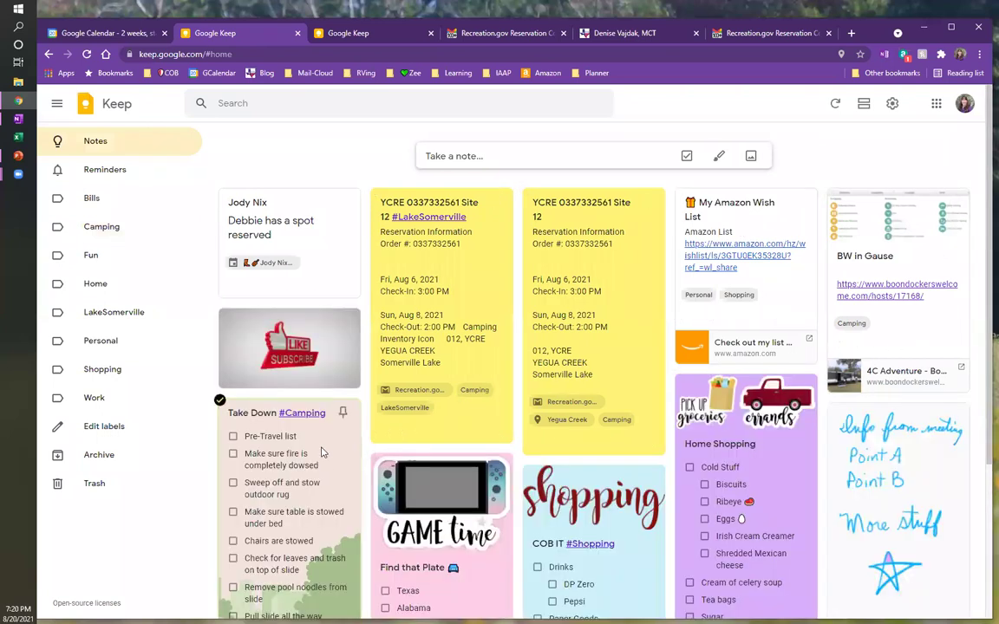
Paste the Pre-Travel note's link into Take Down #Camping's Pre-Travel item and remove the empty row
left_click(292, 415)
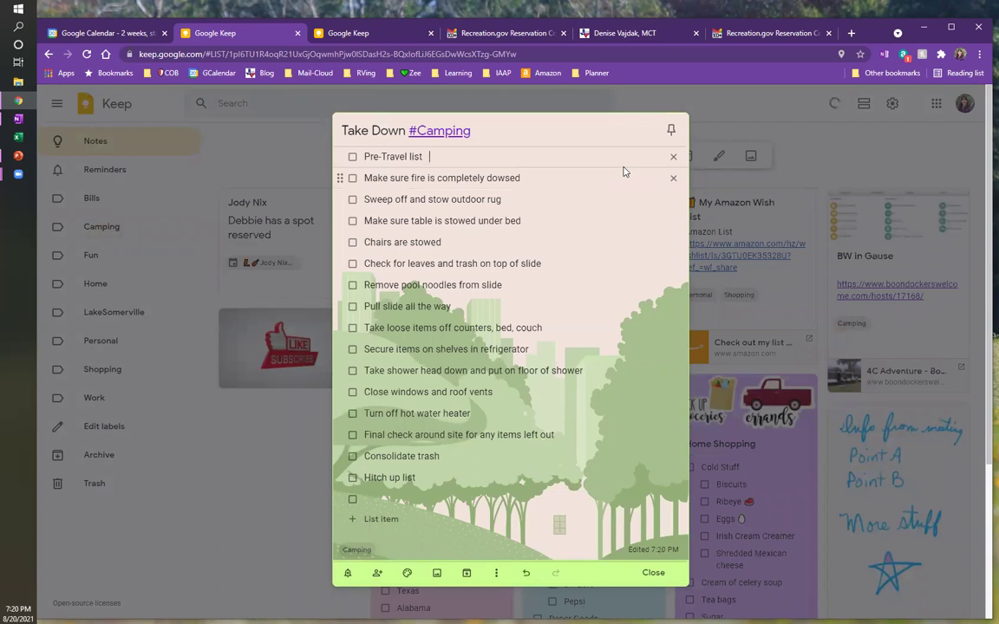
key("ctrl+v")
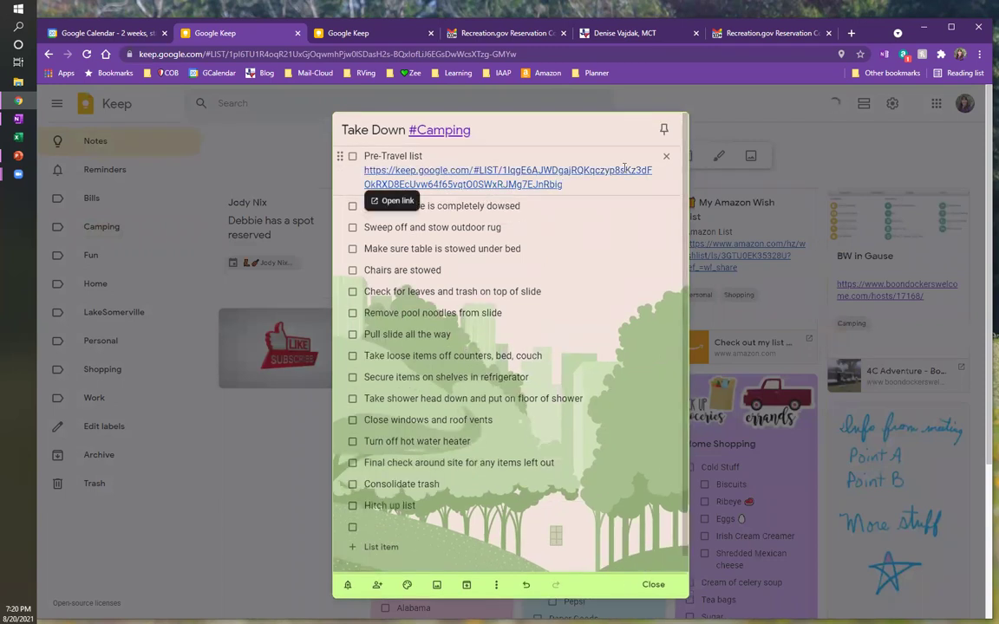
key("Return")
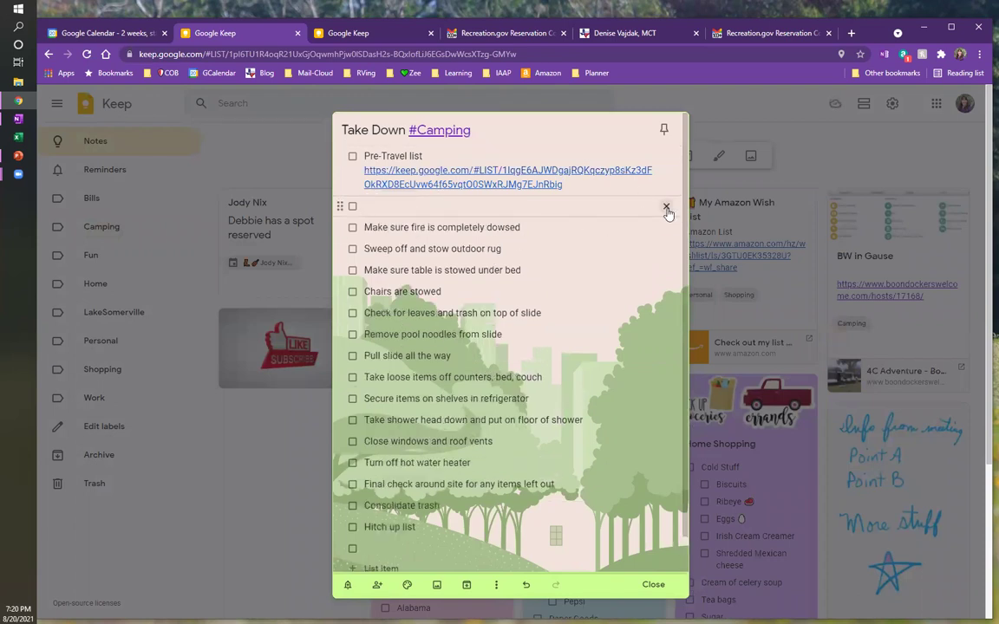
left_click(666, 206)
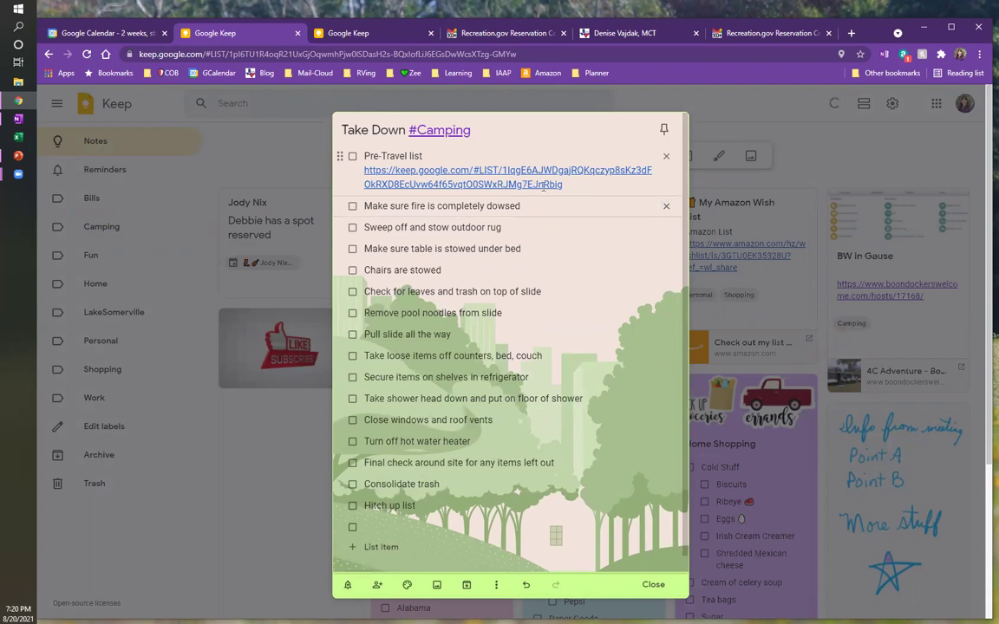
Follow the Pre-Travel link to verify it opens the note, then close it and start a new note
left_click(392, 185)
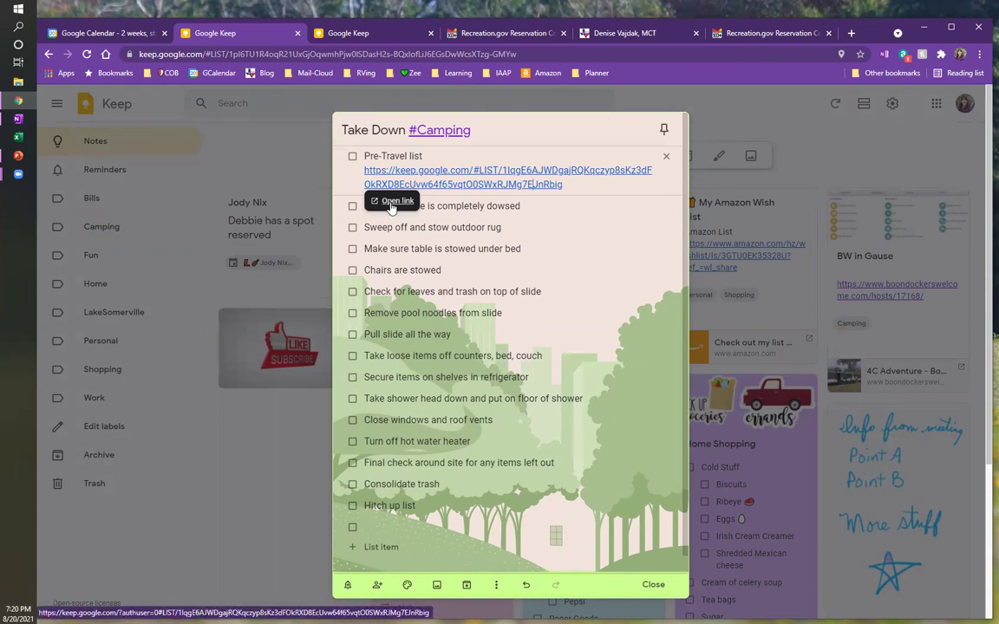
left_click(392, 201)
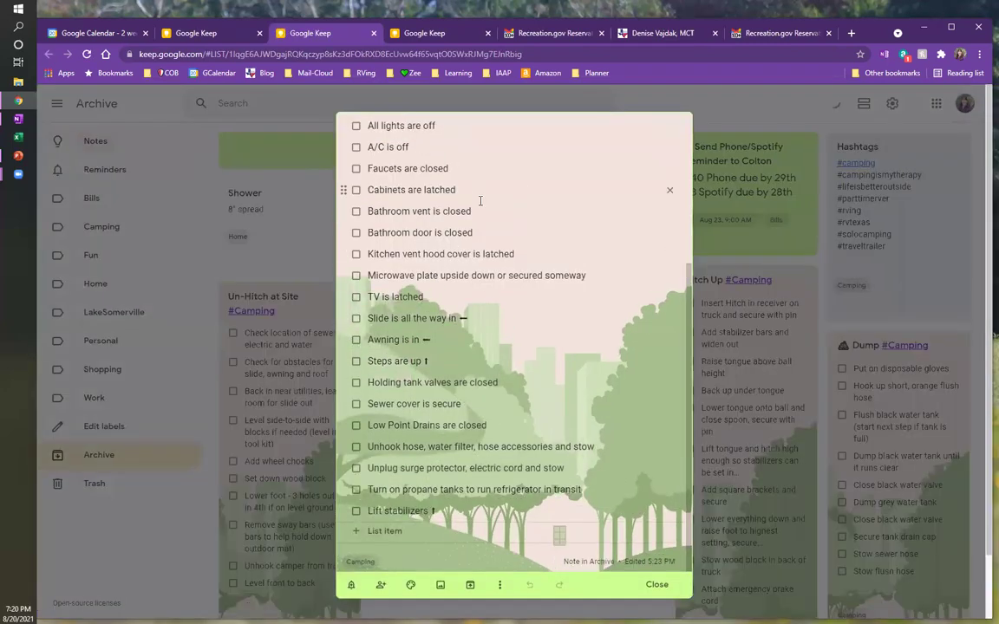
scroll(488, 295, "up", 3)
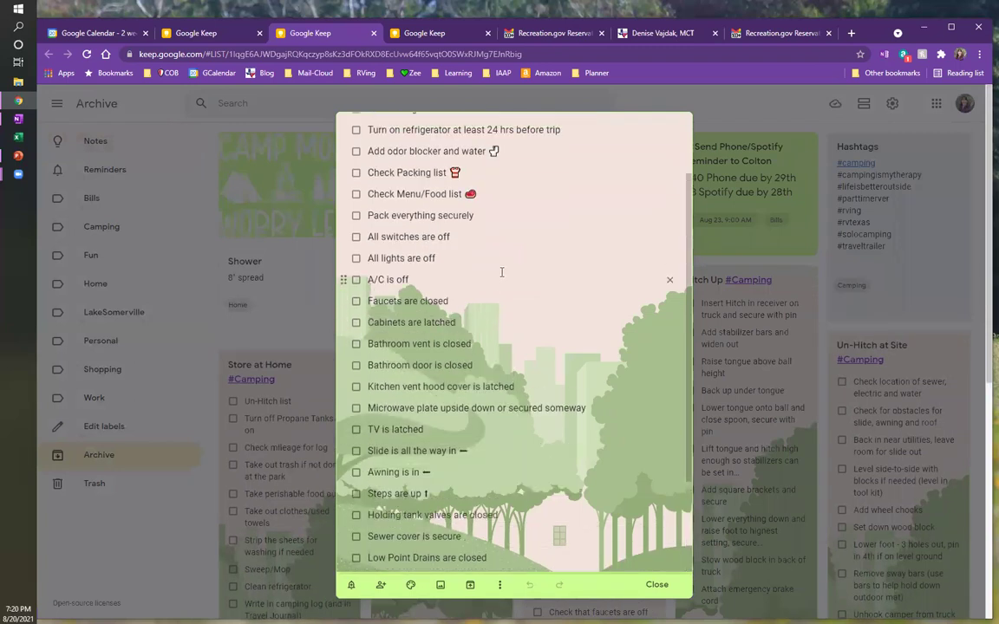
scroll(484, 391, "up", 2)
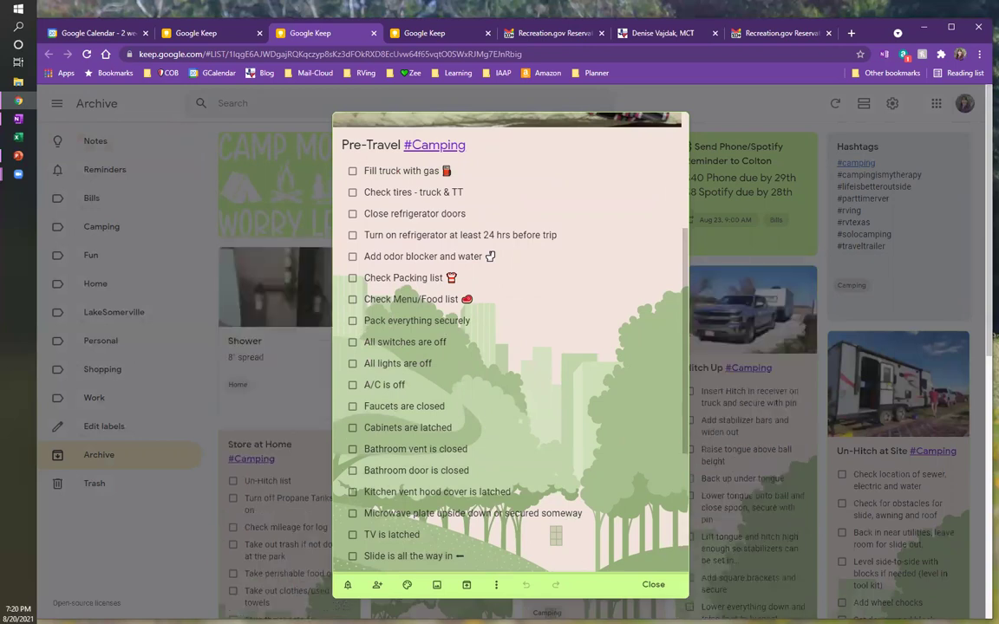
left_click(651, 586)
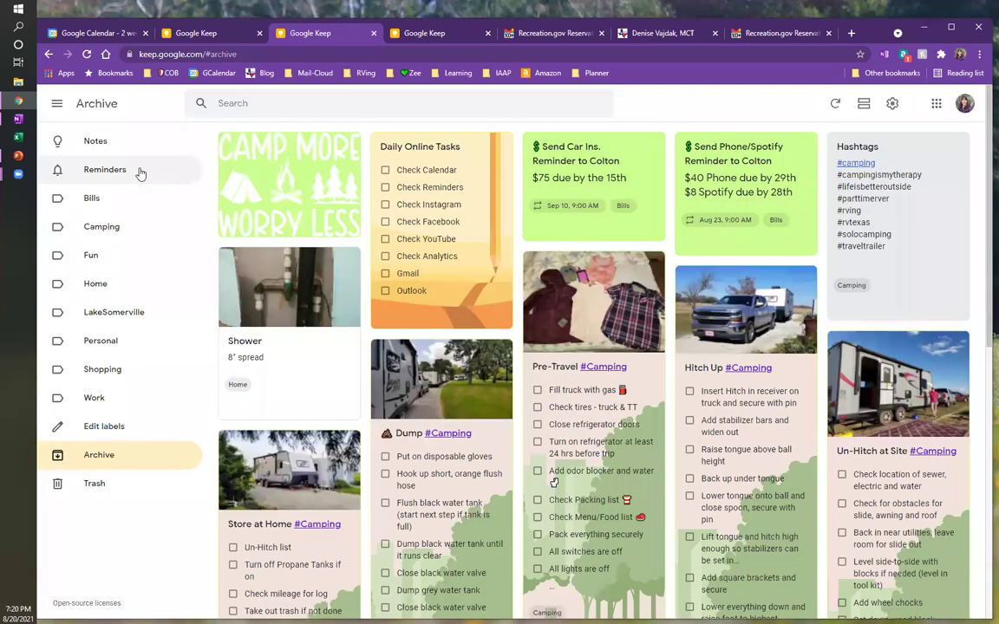
left_click(97, 144)
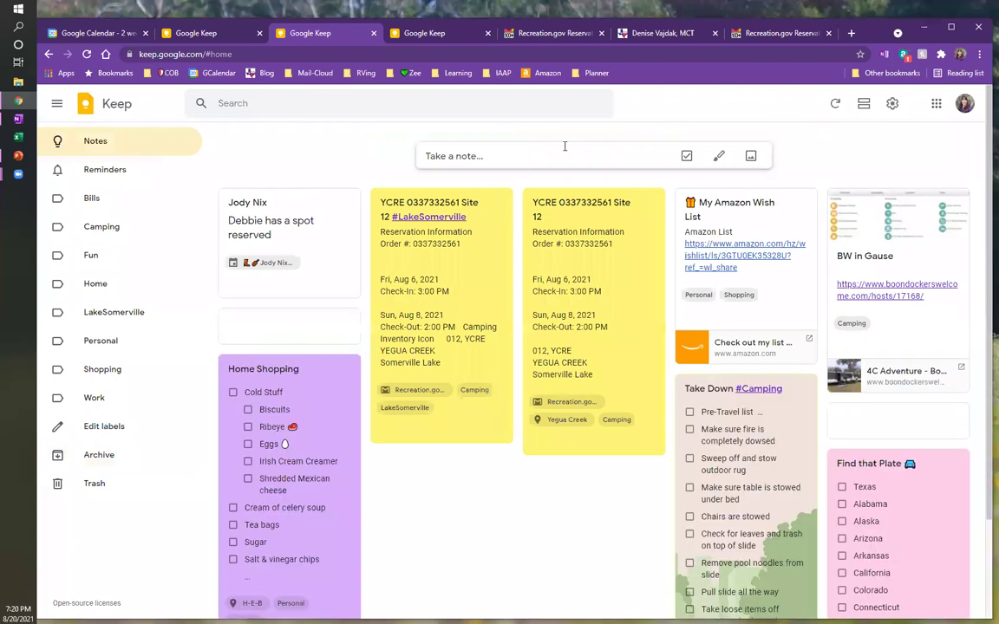
left_click(561, 153)
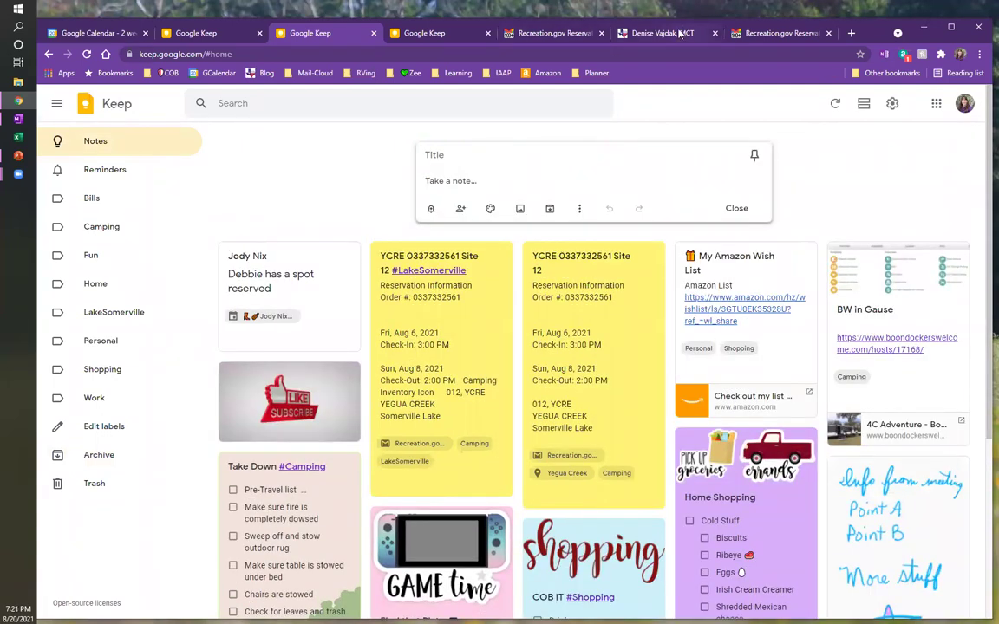
Copy the YouTube URL of the embedded 'Making Google Keep Visually Appealing' video from the blog post
left_click(618, 32)
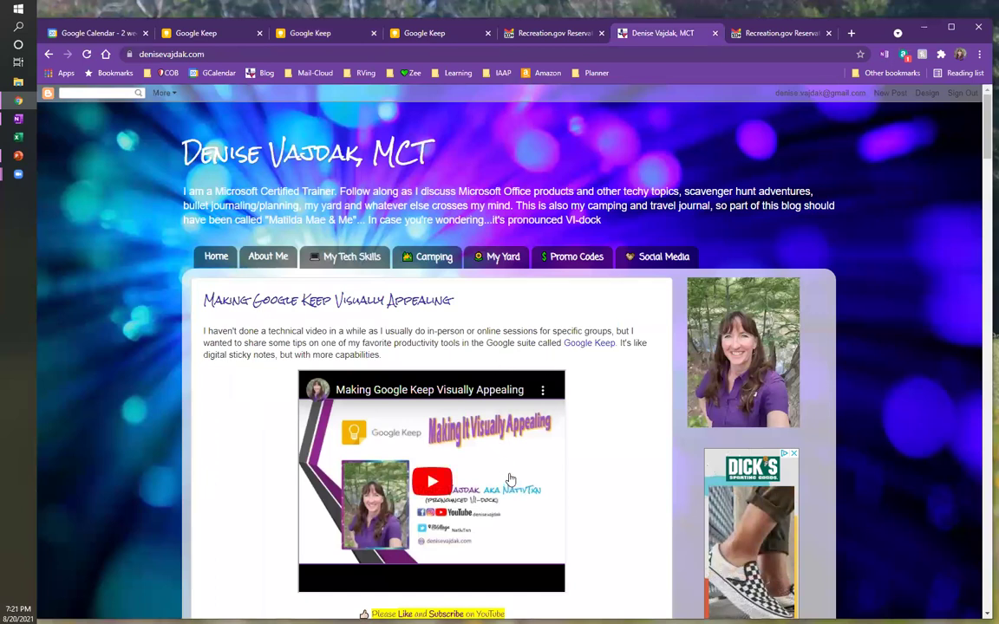
right_click(542, 396)
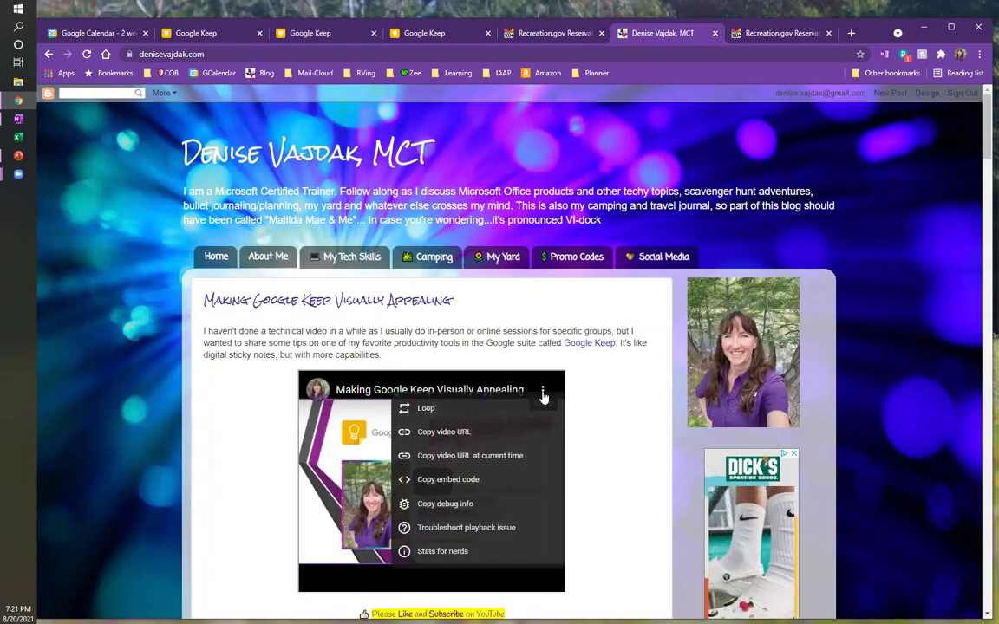
left_click(451, 440)
left_click(238, 37)
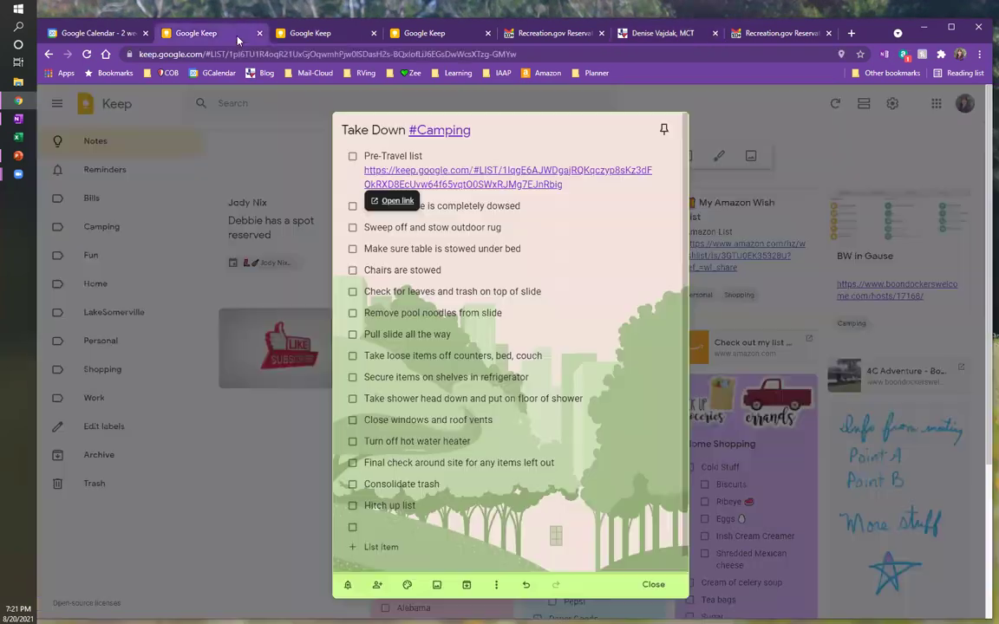
Close the Take Down note and start a new note containing the pasted YouTube video link
left_click(649, 585)
left_click(424, 33)
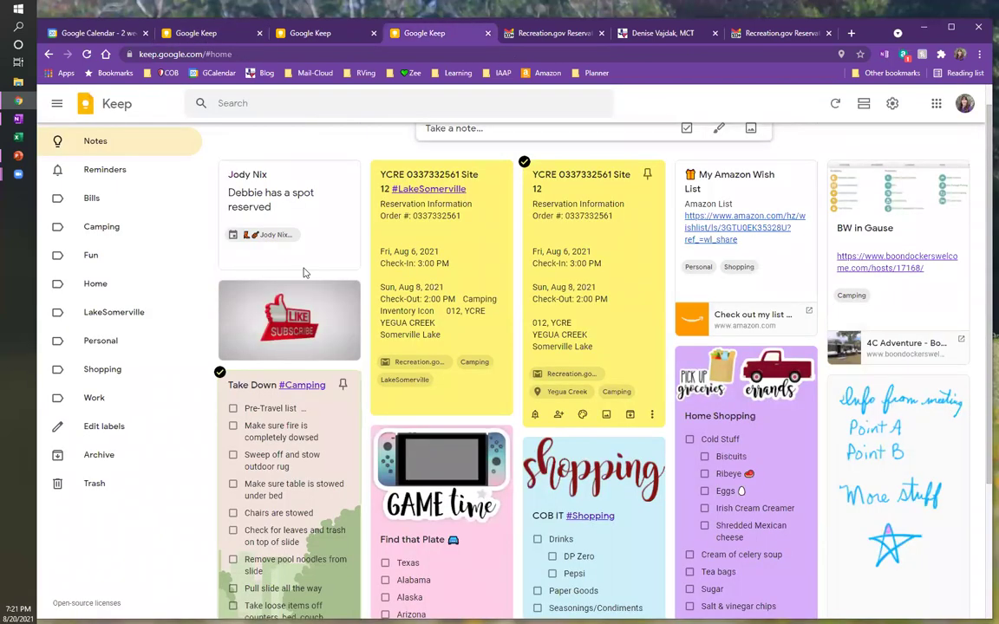
left_click(474, 159)
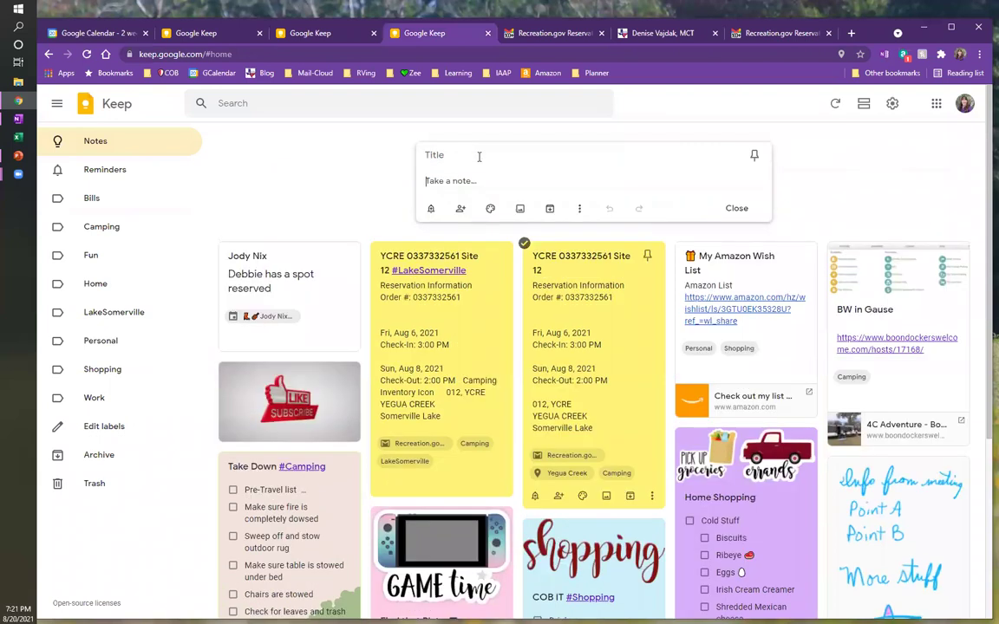
key("ctrl+v")
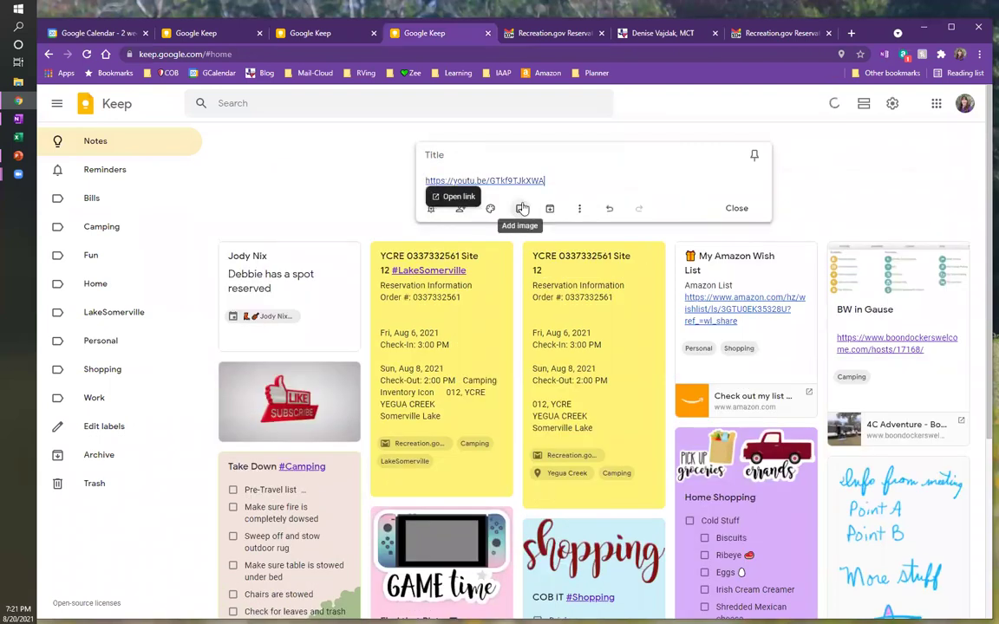
Title the new note with a clapper-board emoji followed by 'Video to watch'
left_click(442, 154)
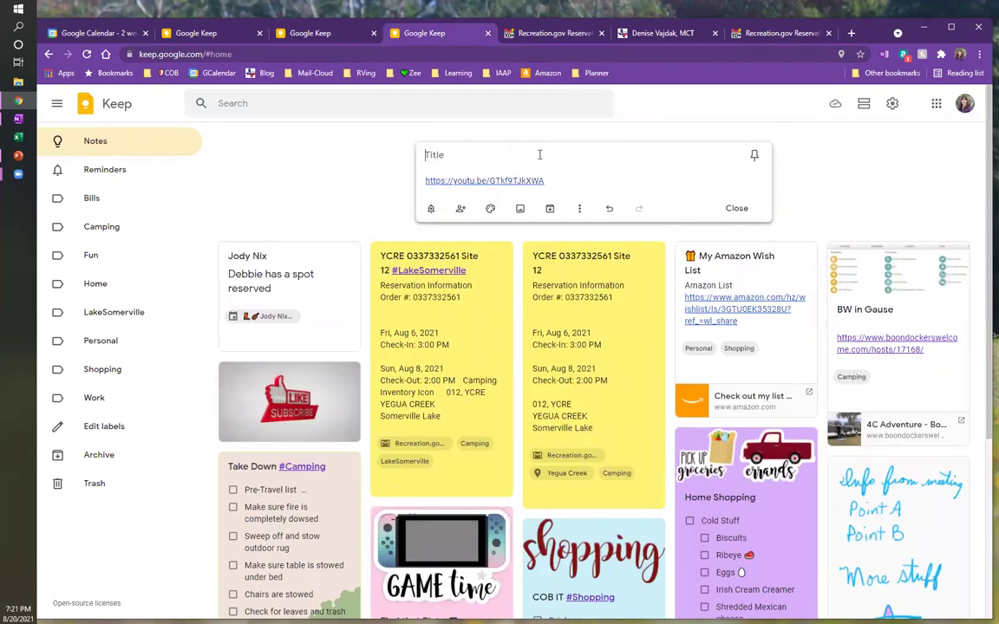
key("super+period")
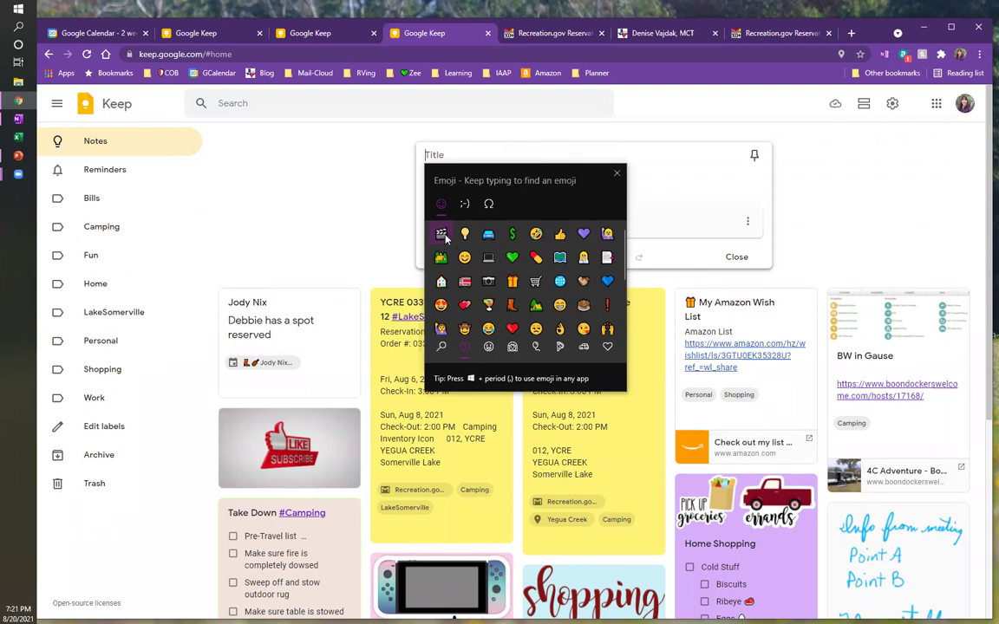
left_click(441, 236)
left_click(616, 173)
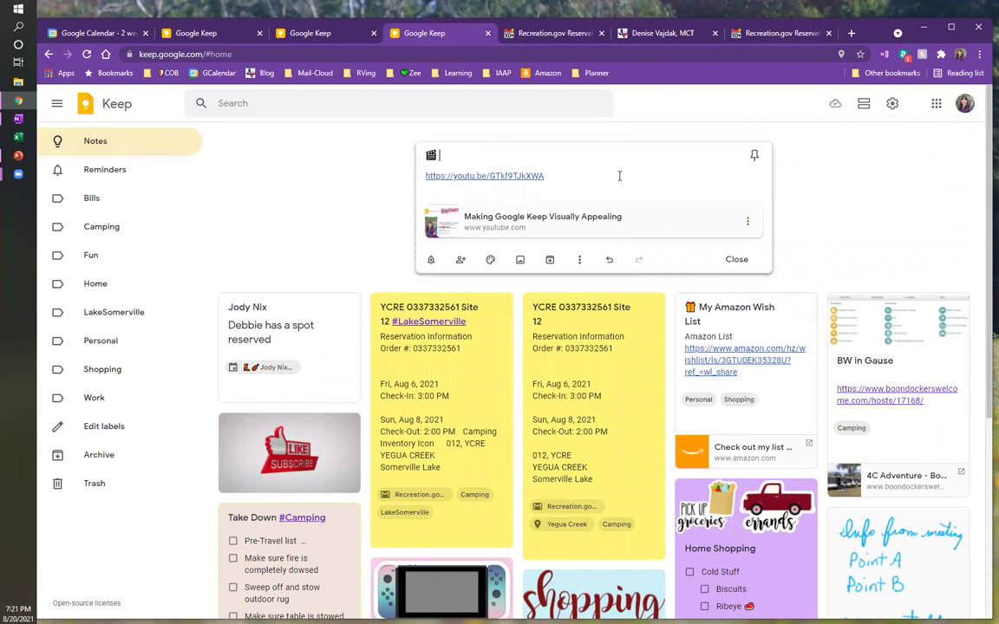
type("Video to watch")
Add a Later today (8:00 PM) reminder to the Video to watch note and close it
left_click(430, 260)
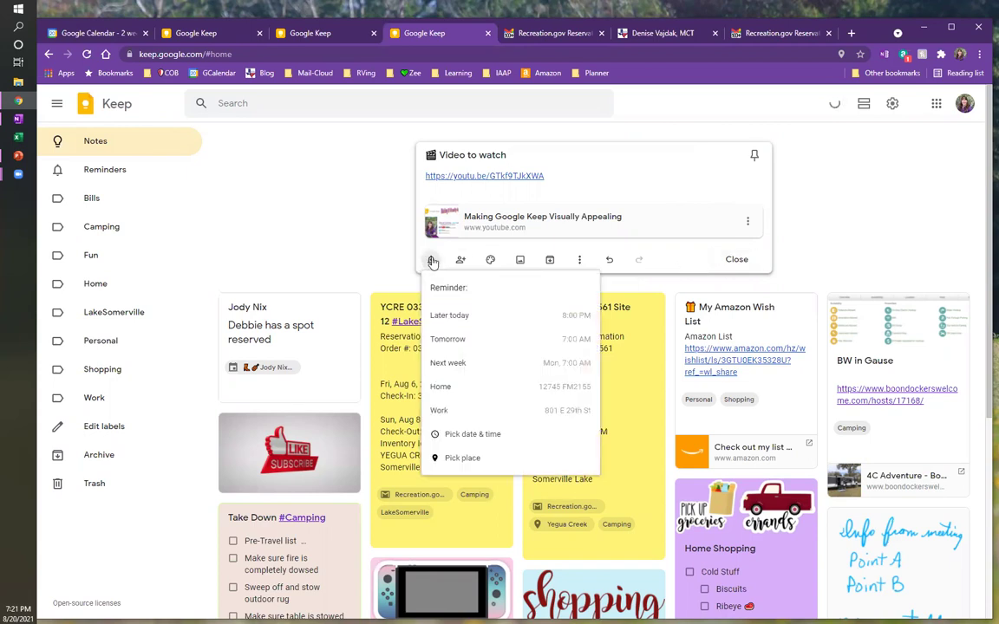
left_click(467, 319)
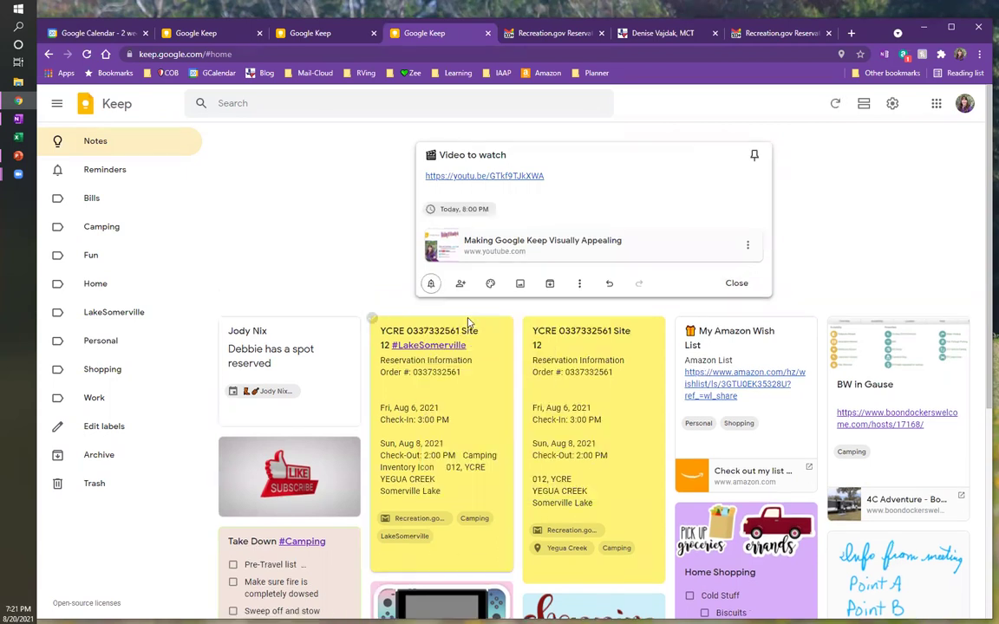
left_click(737, 284)
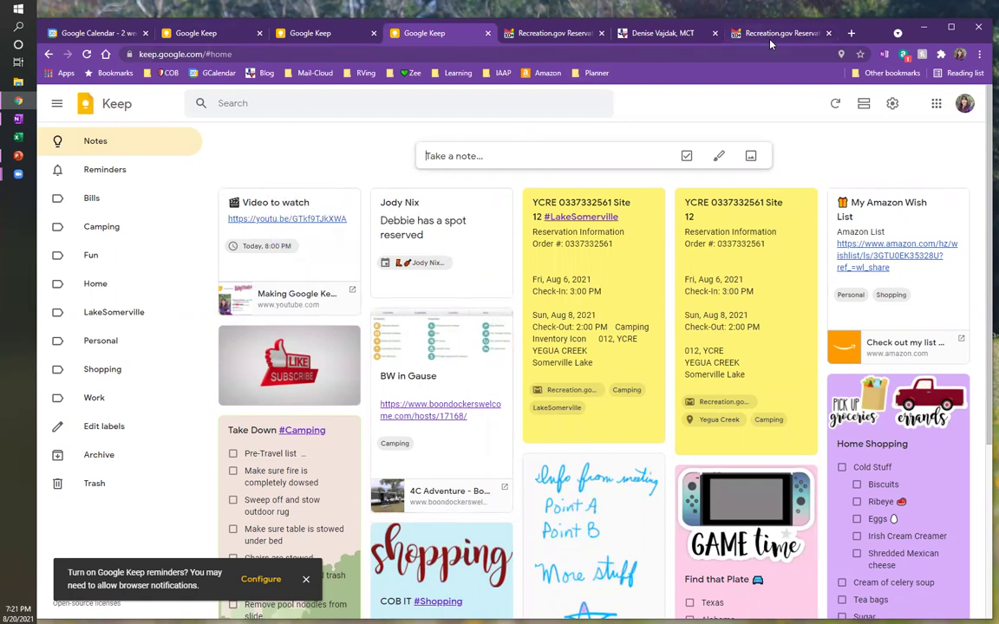
Jump Google Calendar to today and reload it to show the 8pm Video to watch reminder on August 20
left_click(84, 32)
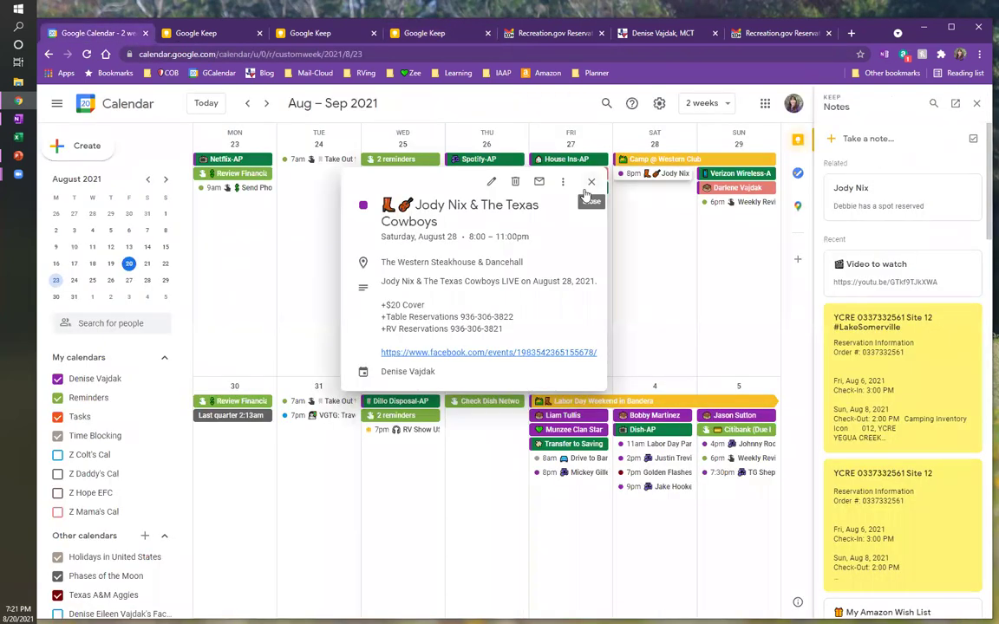
left_click(331, 200)
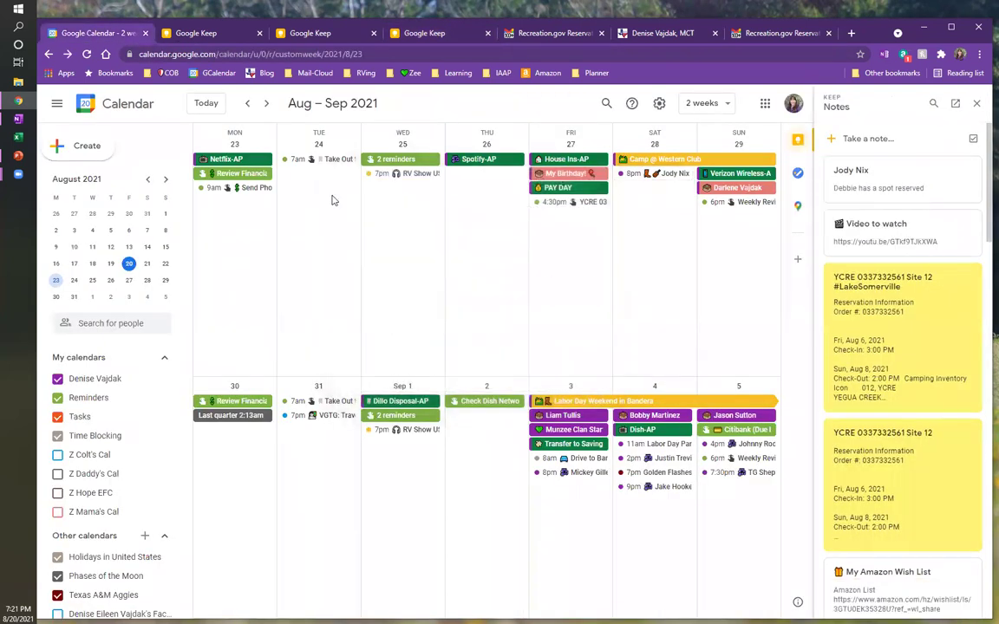
left_click(208, 107)
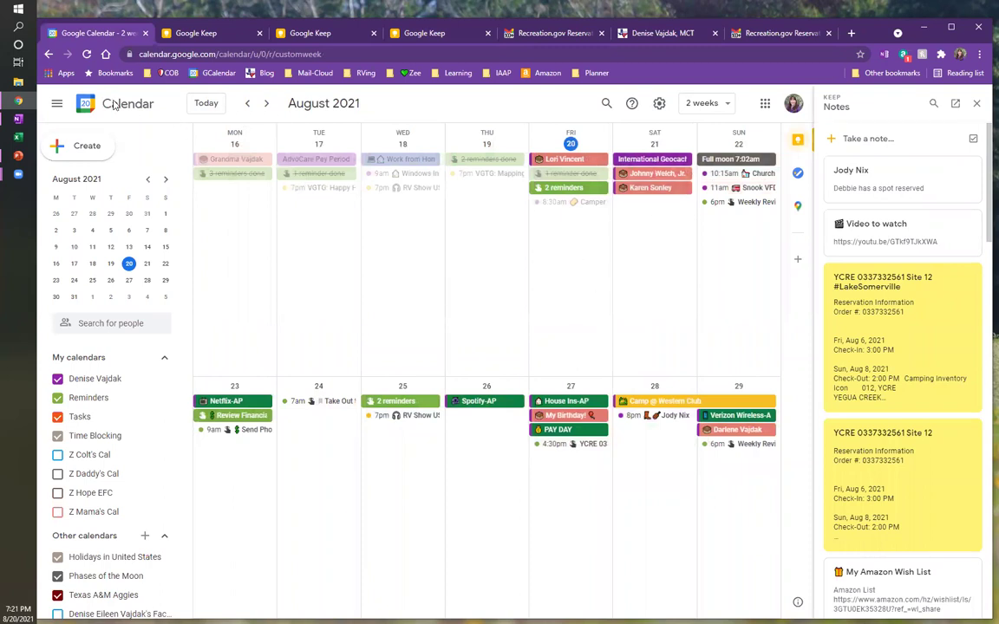
left_click(88, 57)
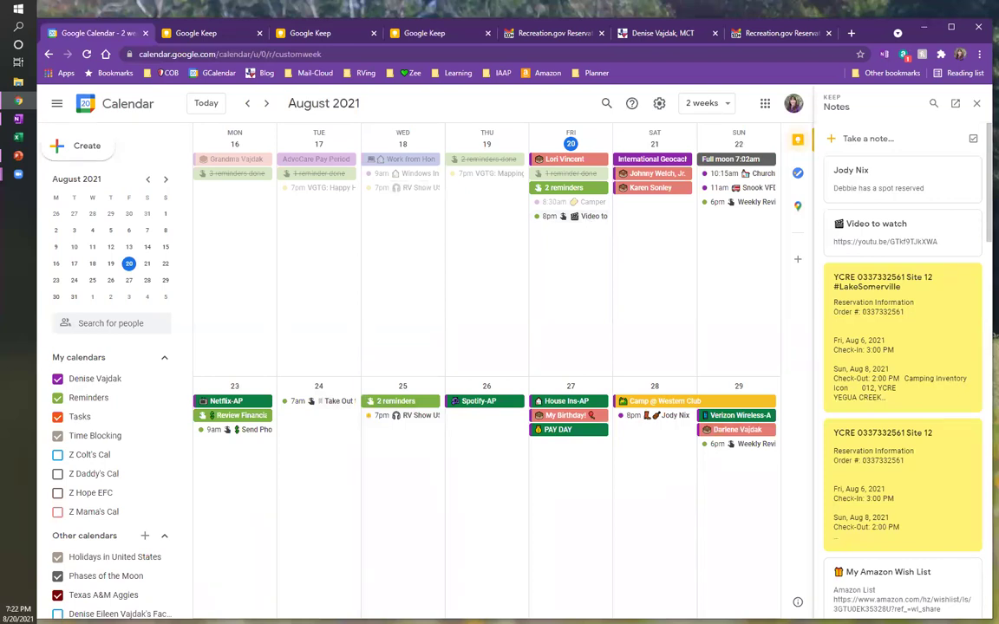
left_click(193, 31)
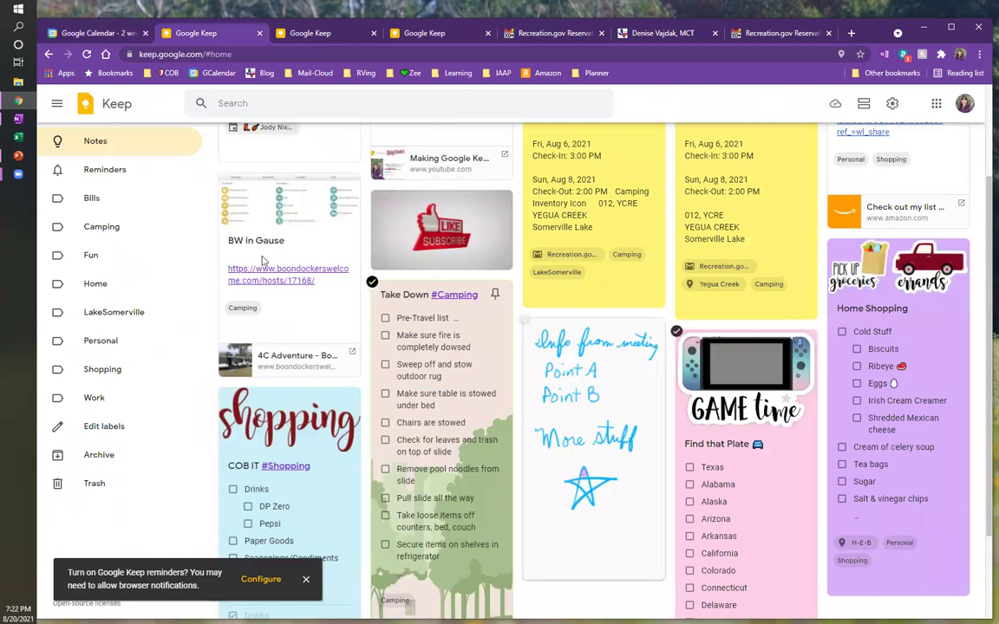
scroll(286, 338, "up", 3)
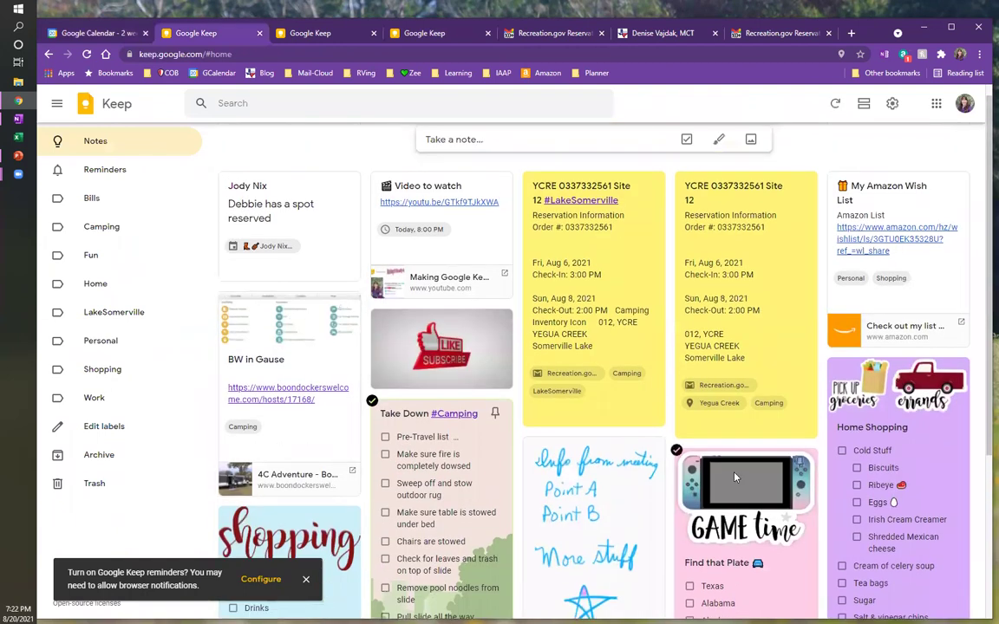